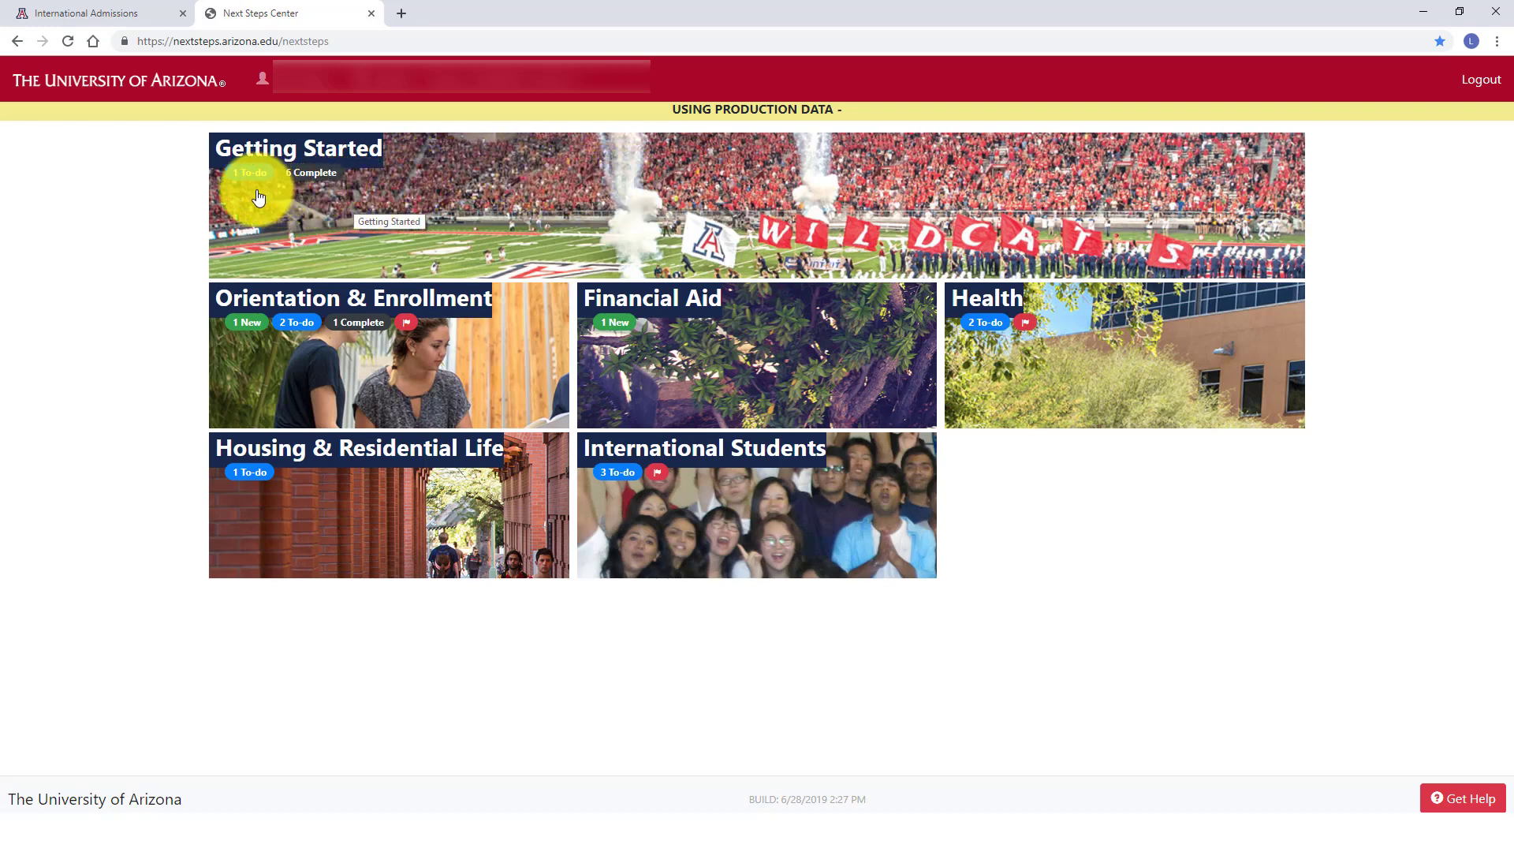
- Open the Getting Started module, review its to-do and completed items through the Bursar Acknowledgement, and close the module
{"action": "left_click", "coordinate": [665, 177]}
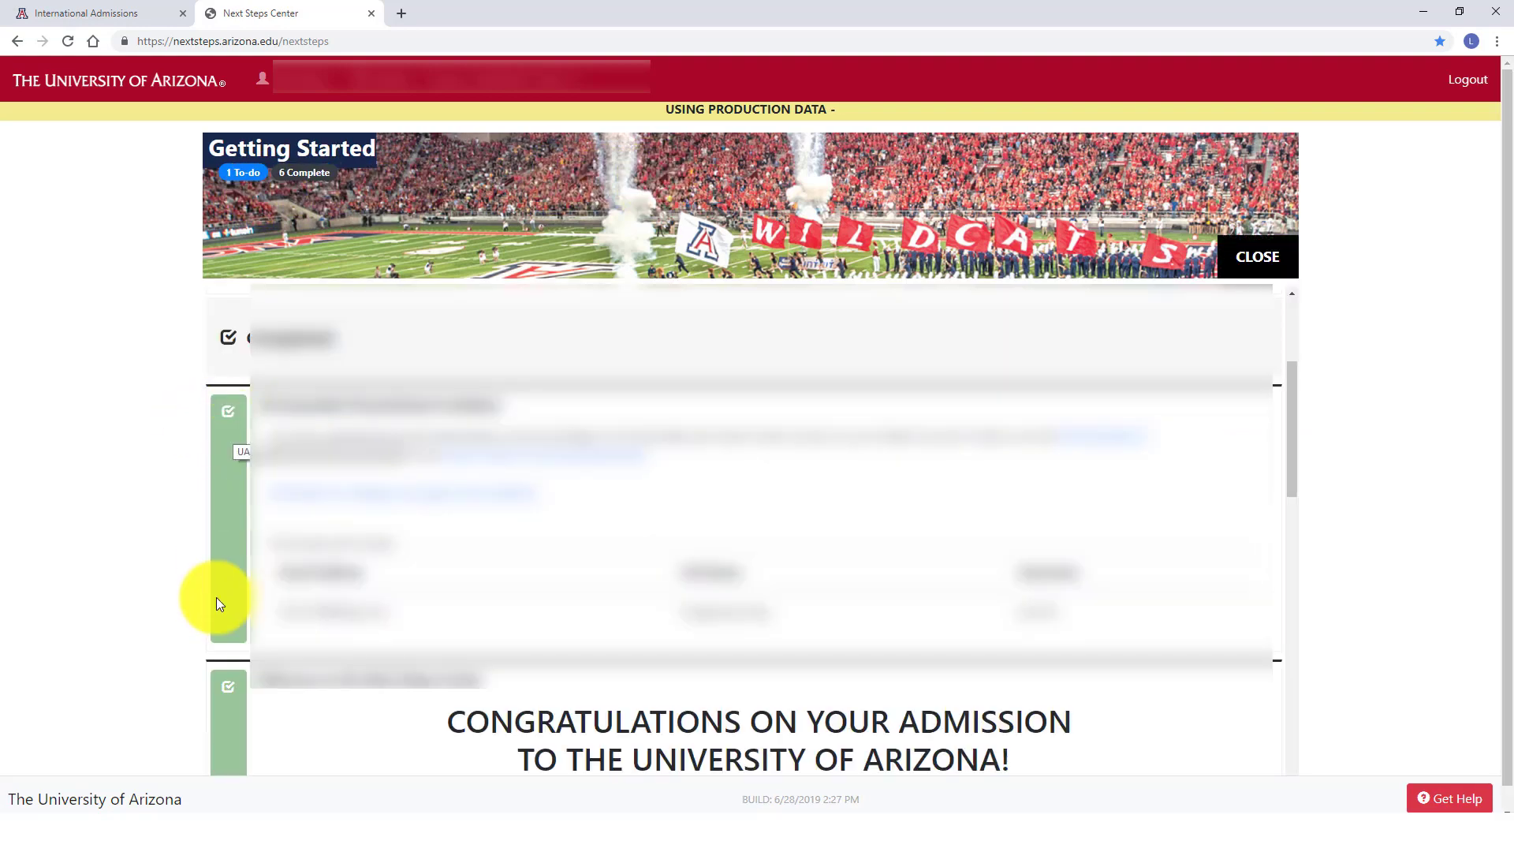
{"action": "scroll", "coordinate": [750, 560], "scroll_direction": "down", "scroll_amount": 3}
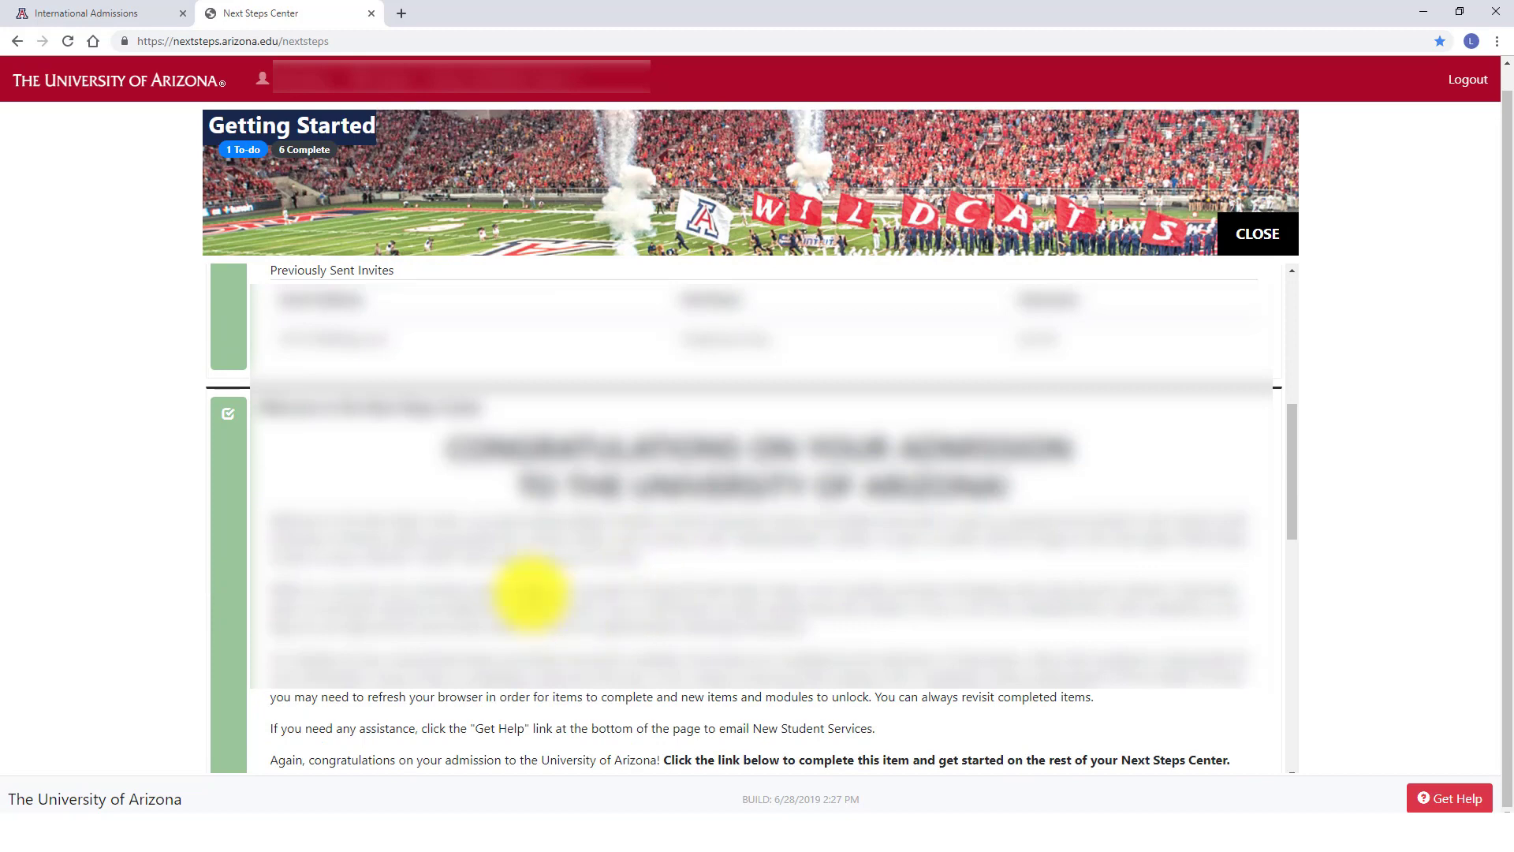
{"action": "scroll", "coordinate": [489, 544], "scroll_direction": "down", "scroll_amount": 1}
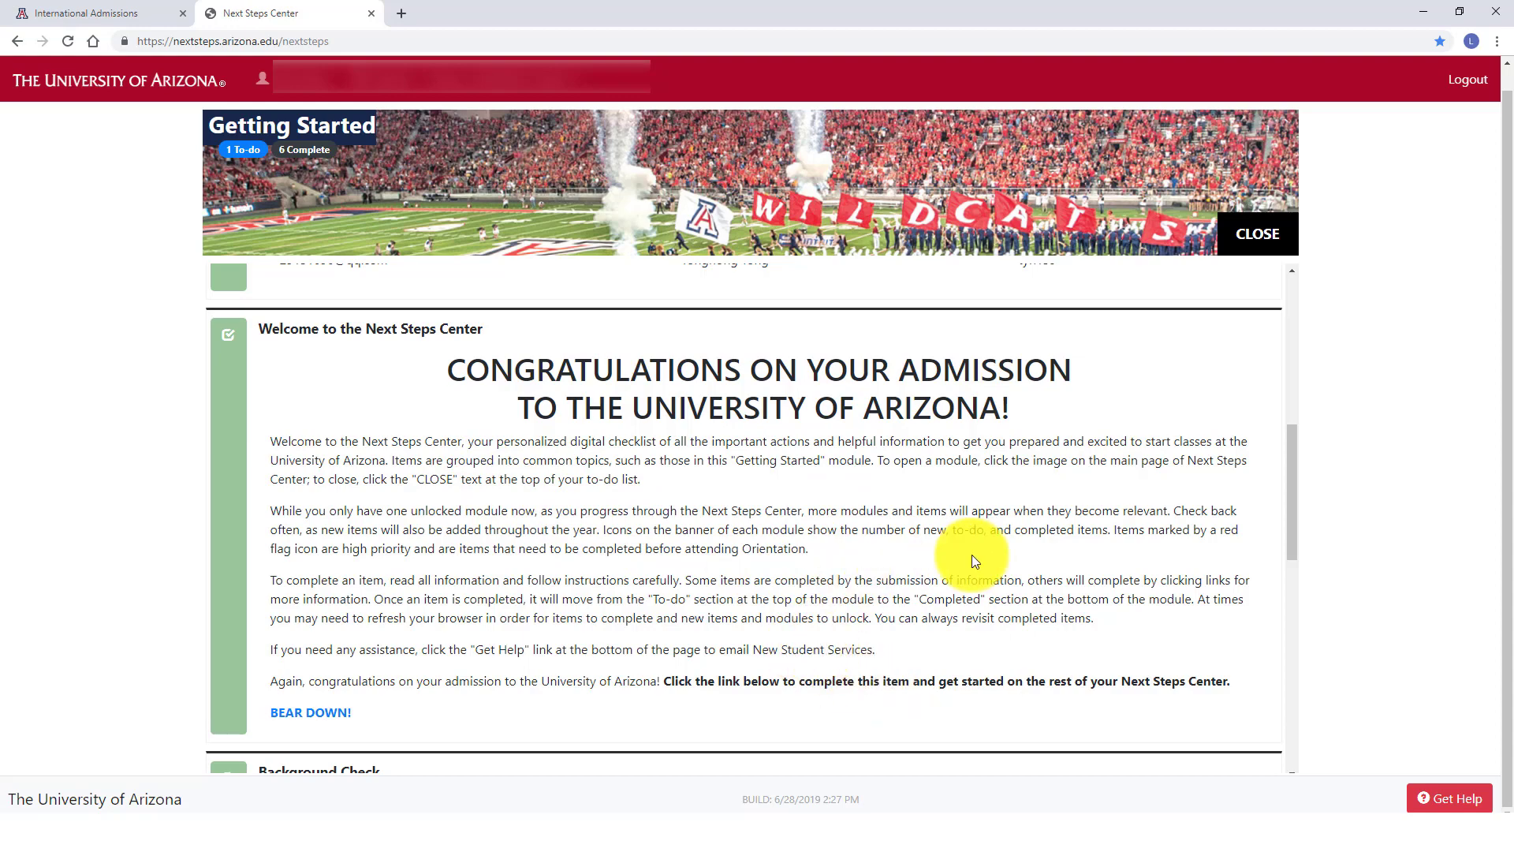
{"action": "scroll", "coordinate": [703, 484], "scroll_direction": "down", "scroll_amount": 5}
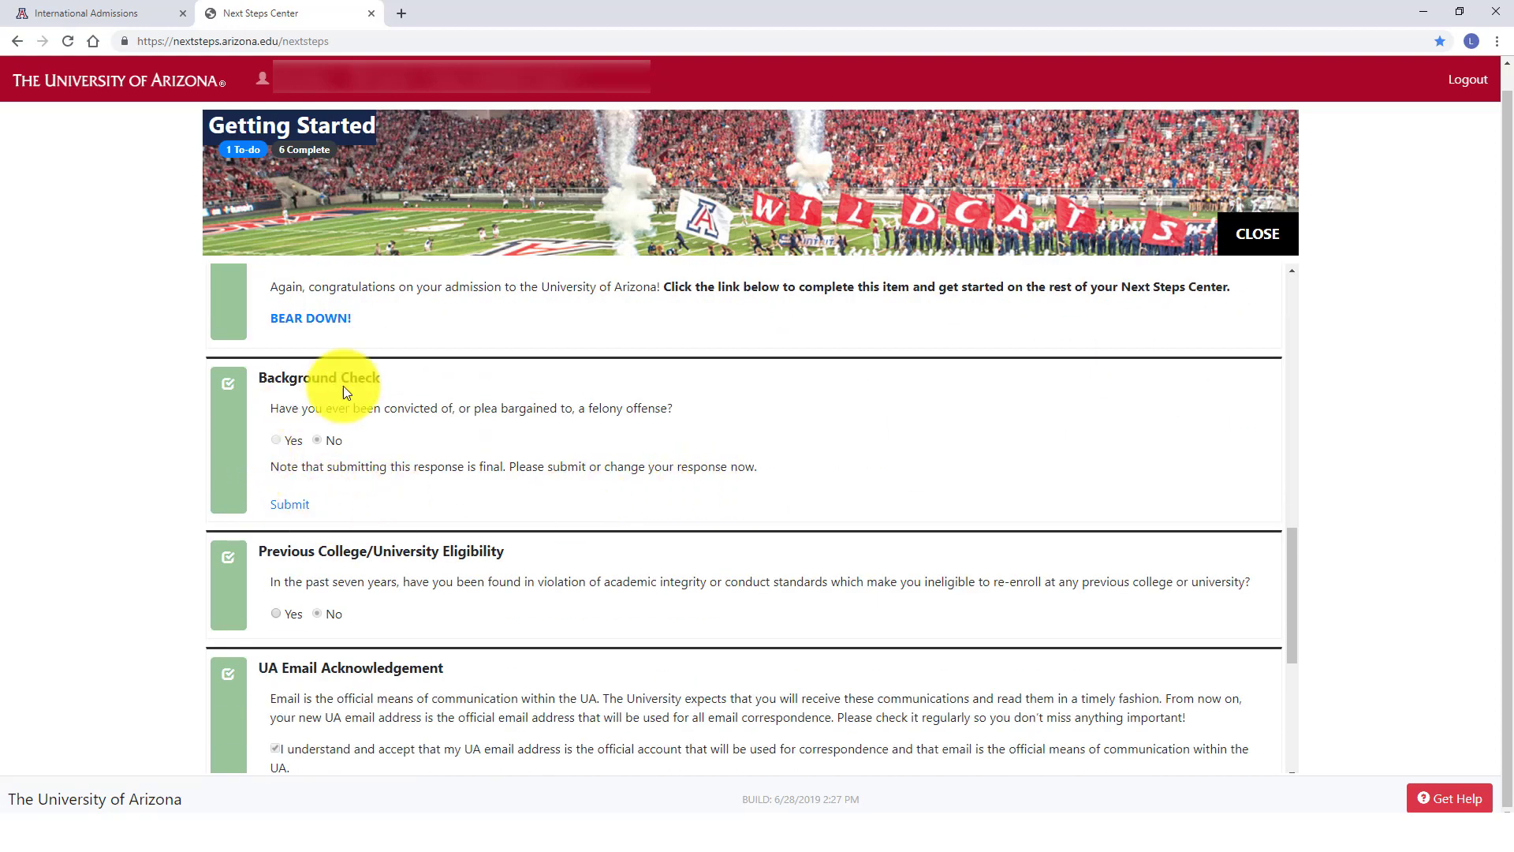
{"action": "scroll", "coordinate": [514, 551], "scroll_direction": "down", "scroll_amount": 1}
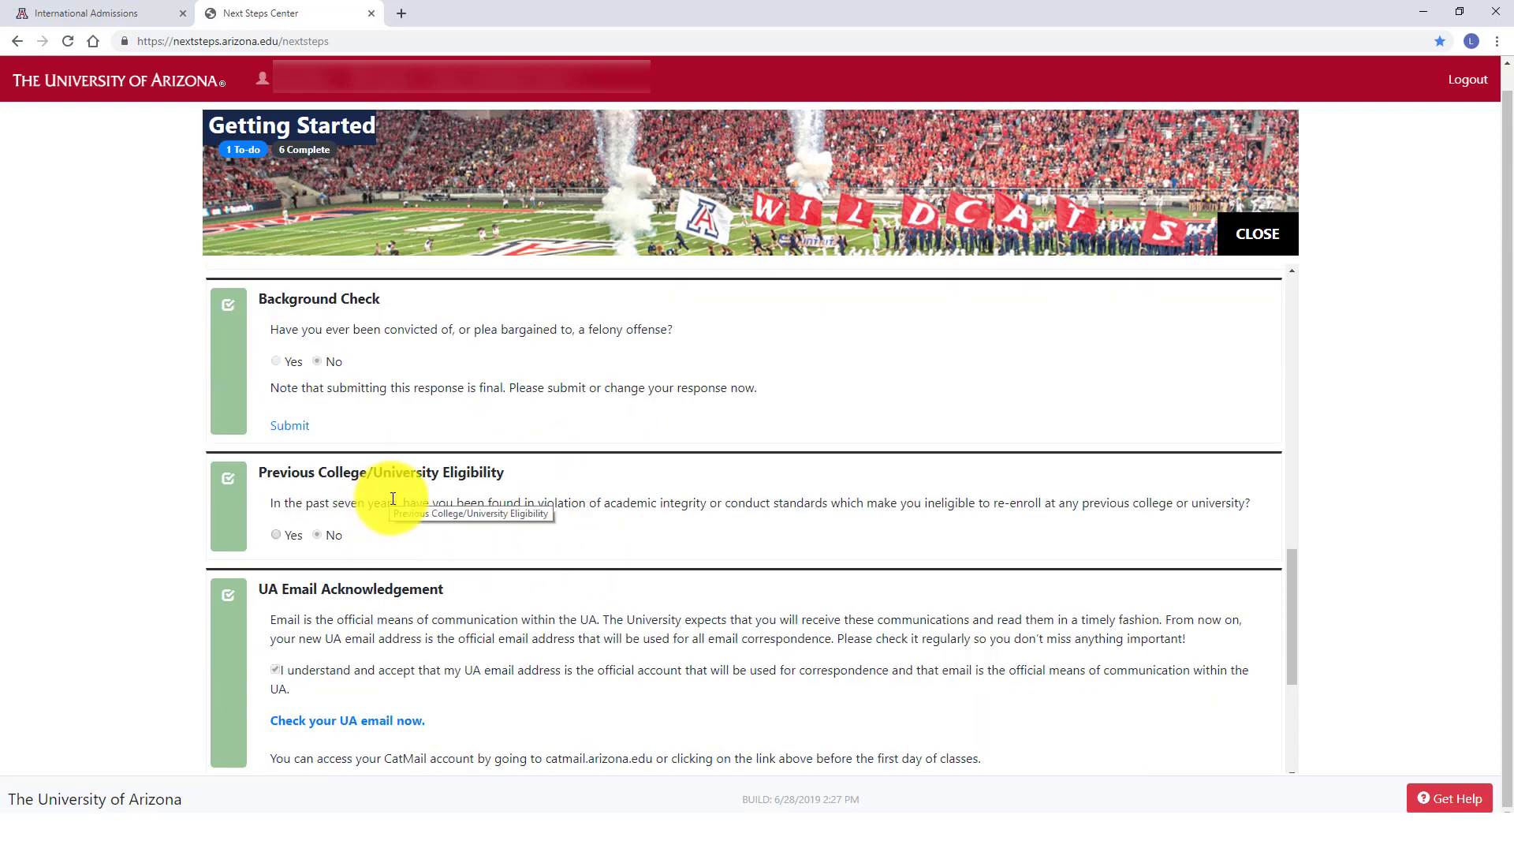
{"action": "scroll", "coordinate": [619, 500], "scroll_direction": "down", "scroll_amount": 3}
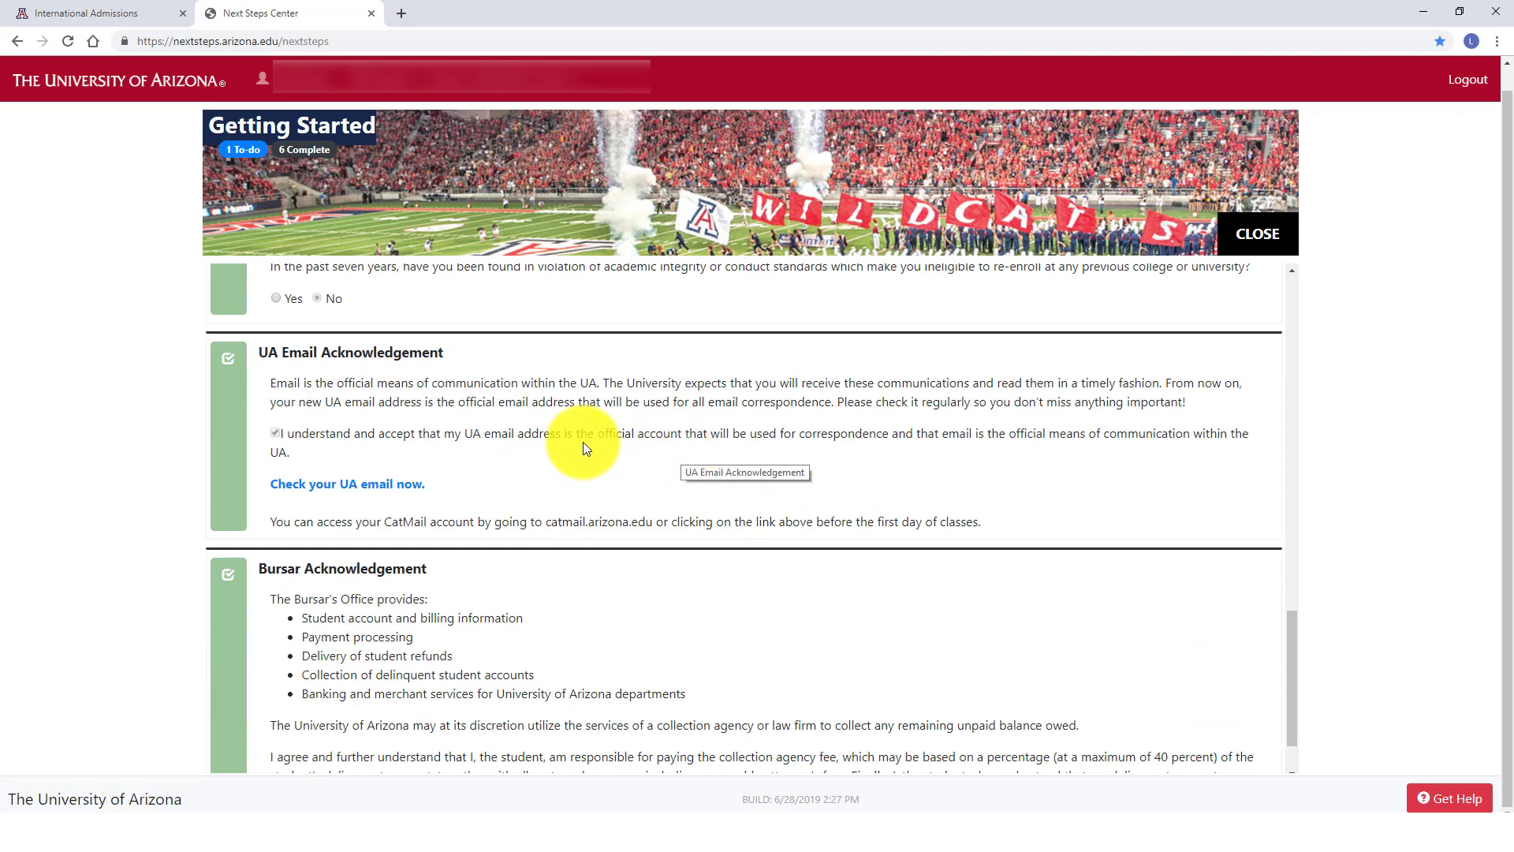
{"action": "scroll", "coordinate": [734, 446], "scroll_direction": "down", "scroll_amount": 1}
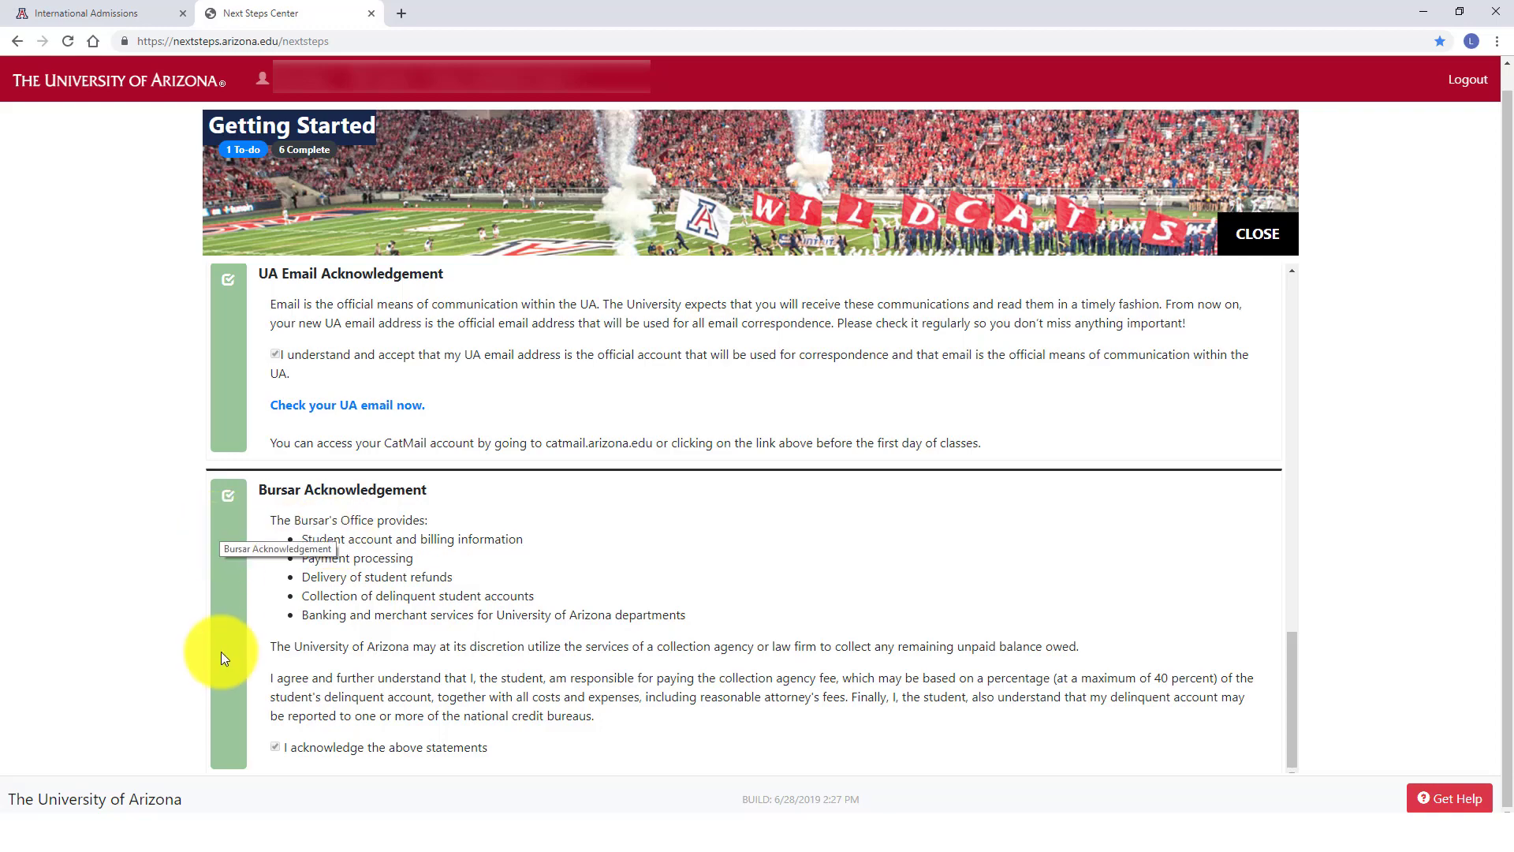
{"action": "scroll", "coordinate": [737, 432], "scroll_direction": "up", "scroll_amount": 15}
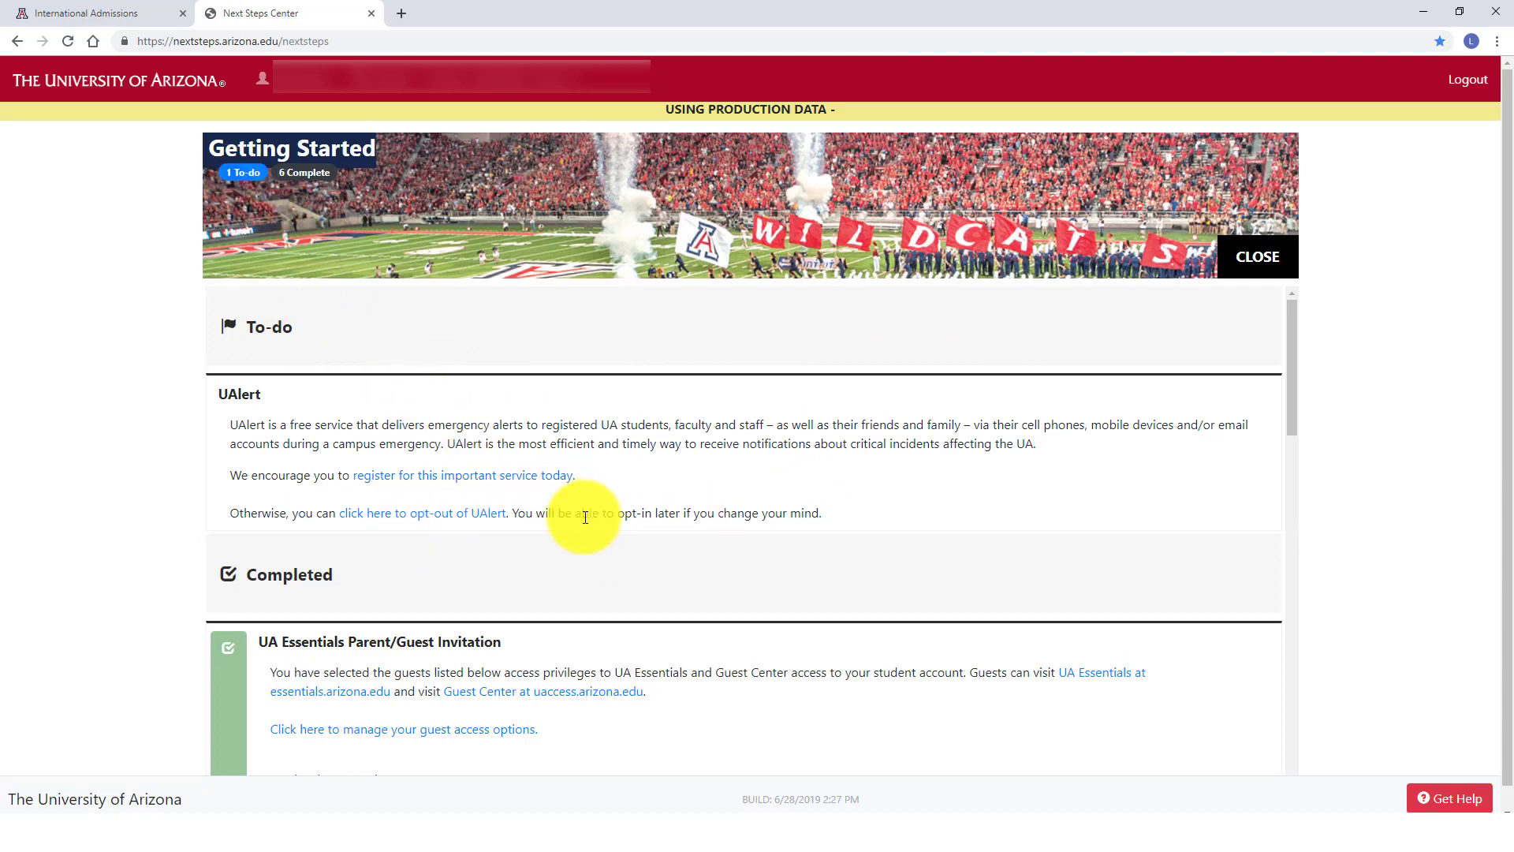
{"action": "left_click", "coordinate": [1260, 264]}
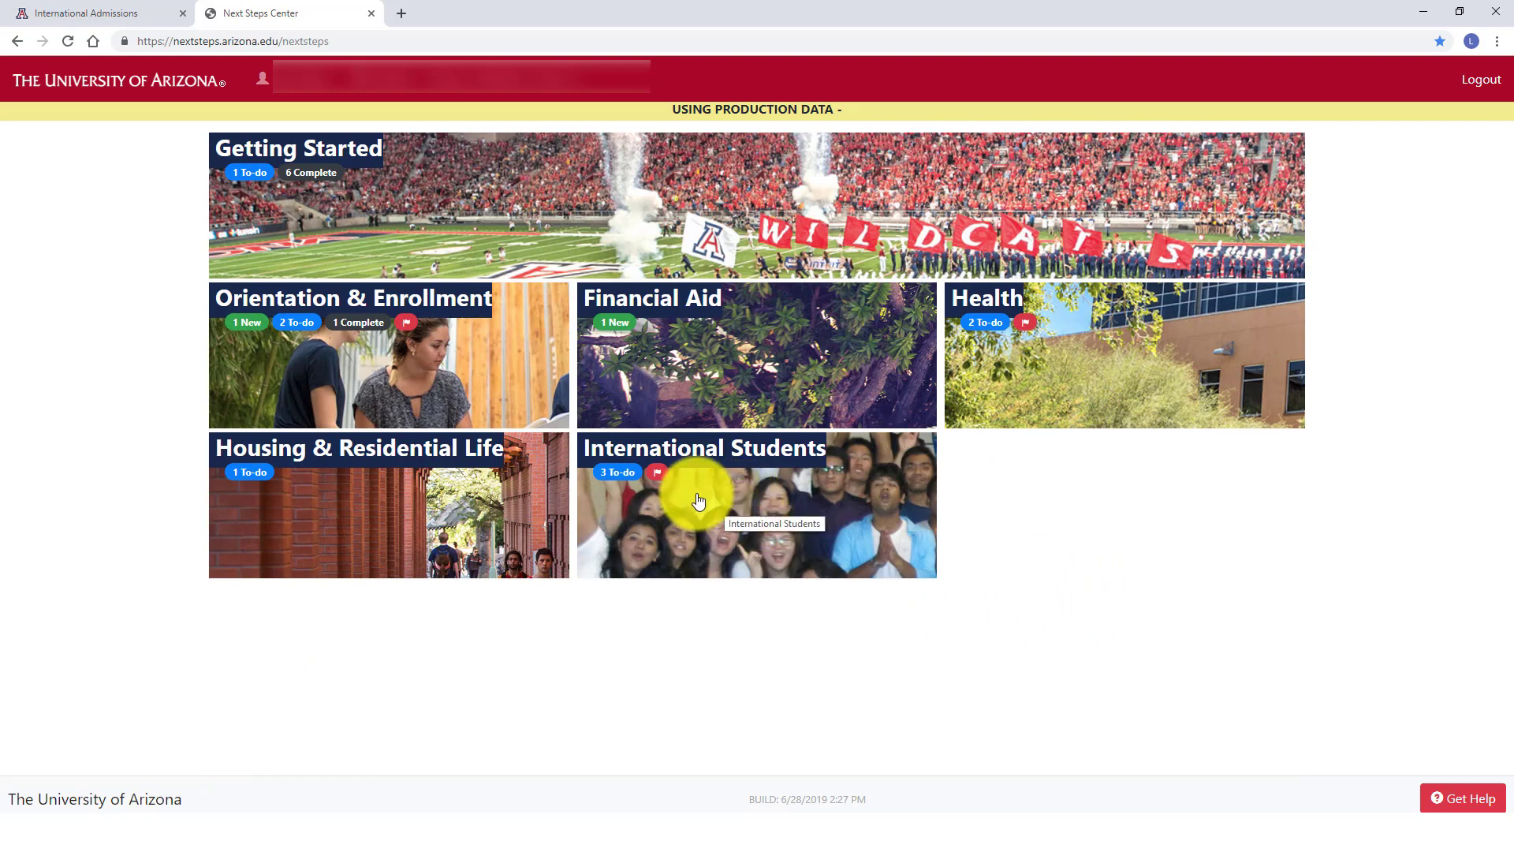
- Open the Financial Aid module, read the Scholarship Universe to-do item, and close the module
{"action": "left_click", "coordinate": [826, 349]}
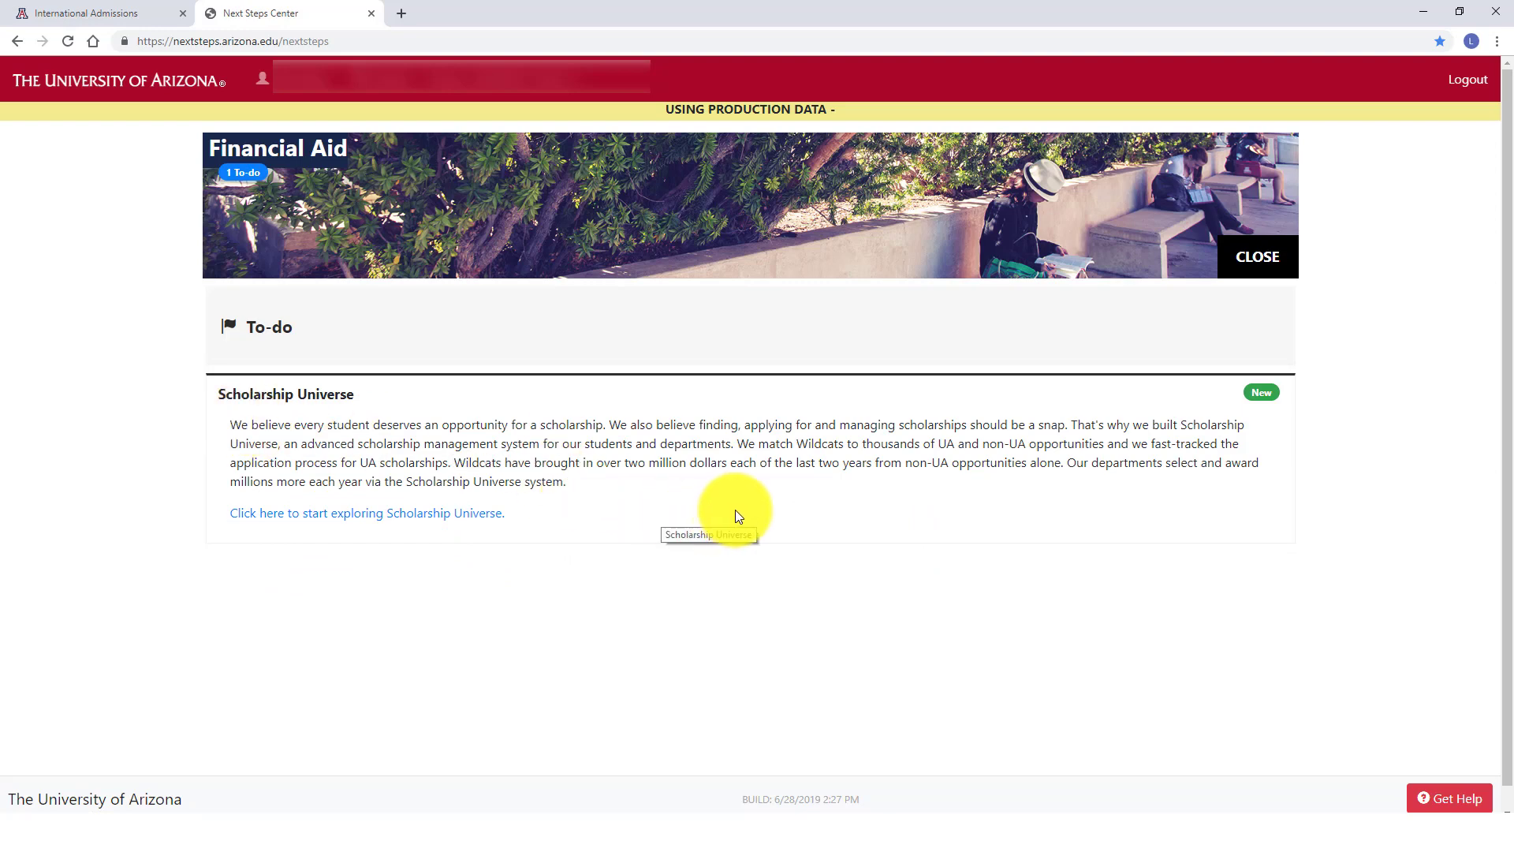
{"action": "left_click", "coordinate": [1257, 269]}
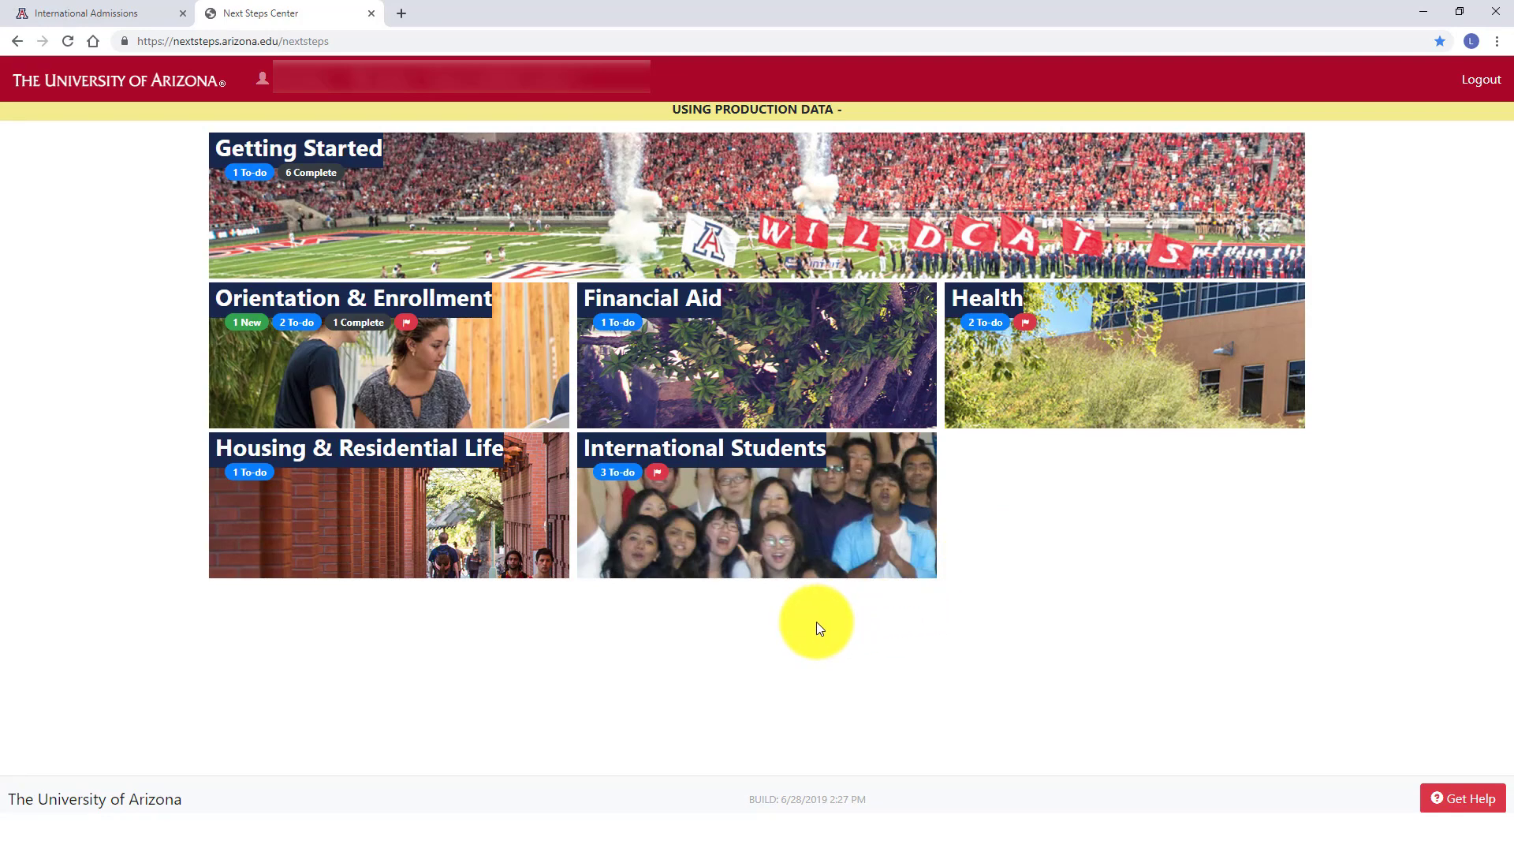
- Open the Health module and examine the immunization status, its submission instructions and the health insurance requirement
{"action": "left_click", "coordinate": [1145, 320]}
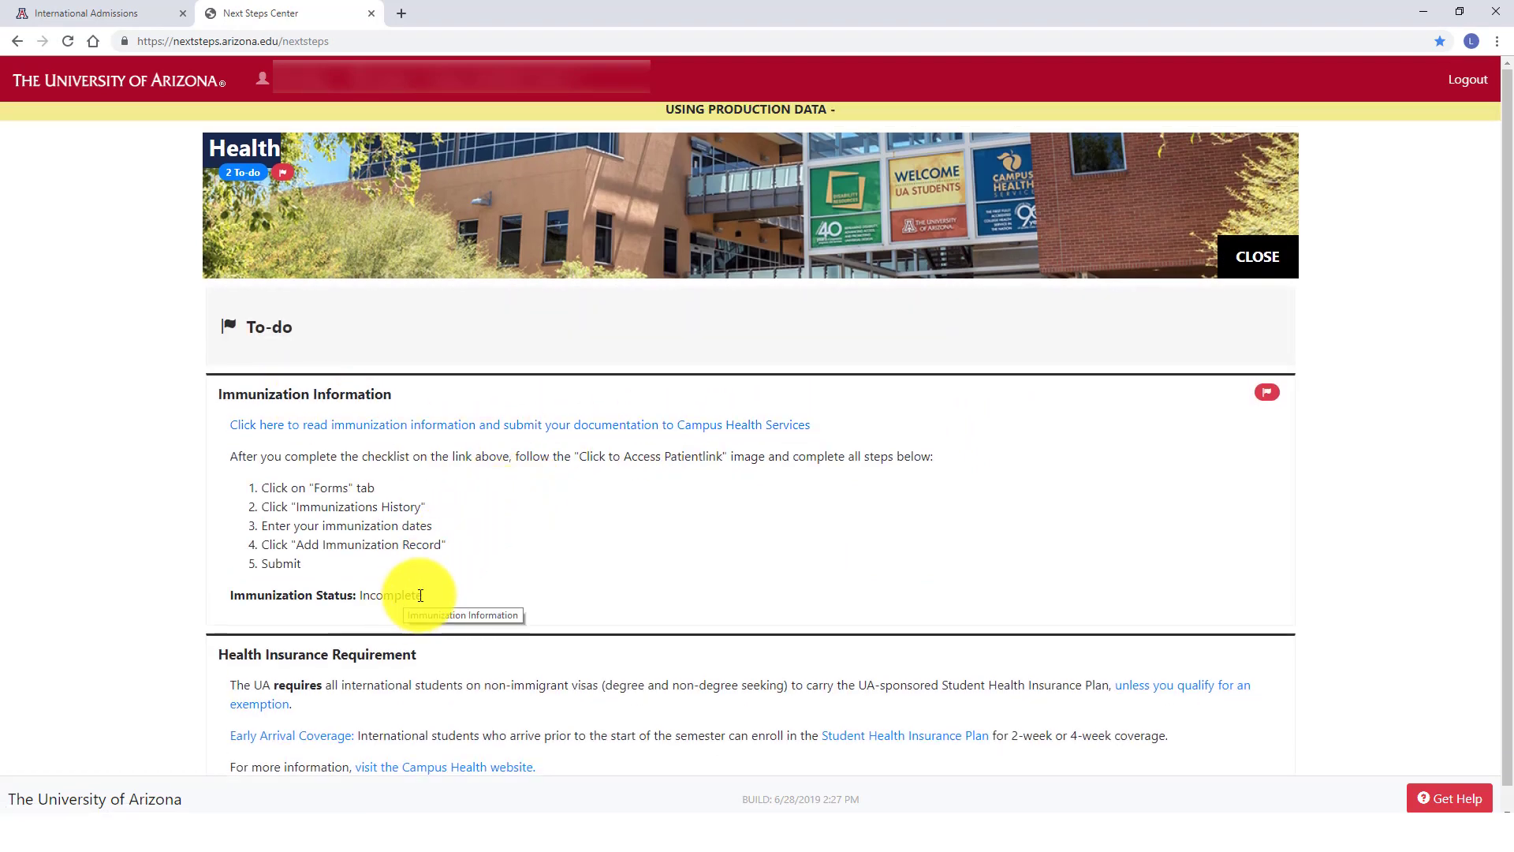
{"action": "left_click_drag", "start_coordinate": [424, 597], "coordinate": [357, 596]}
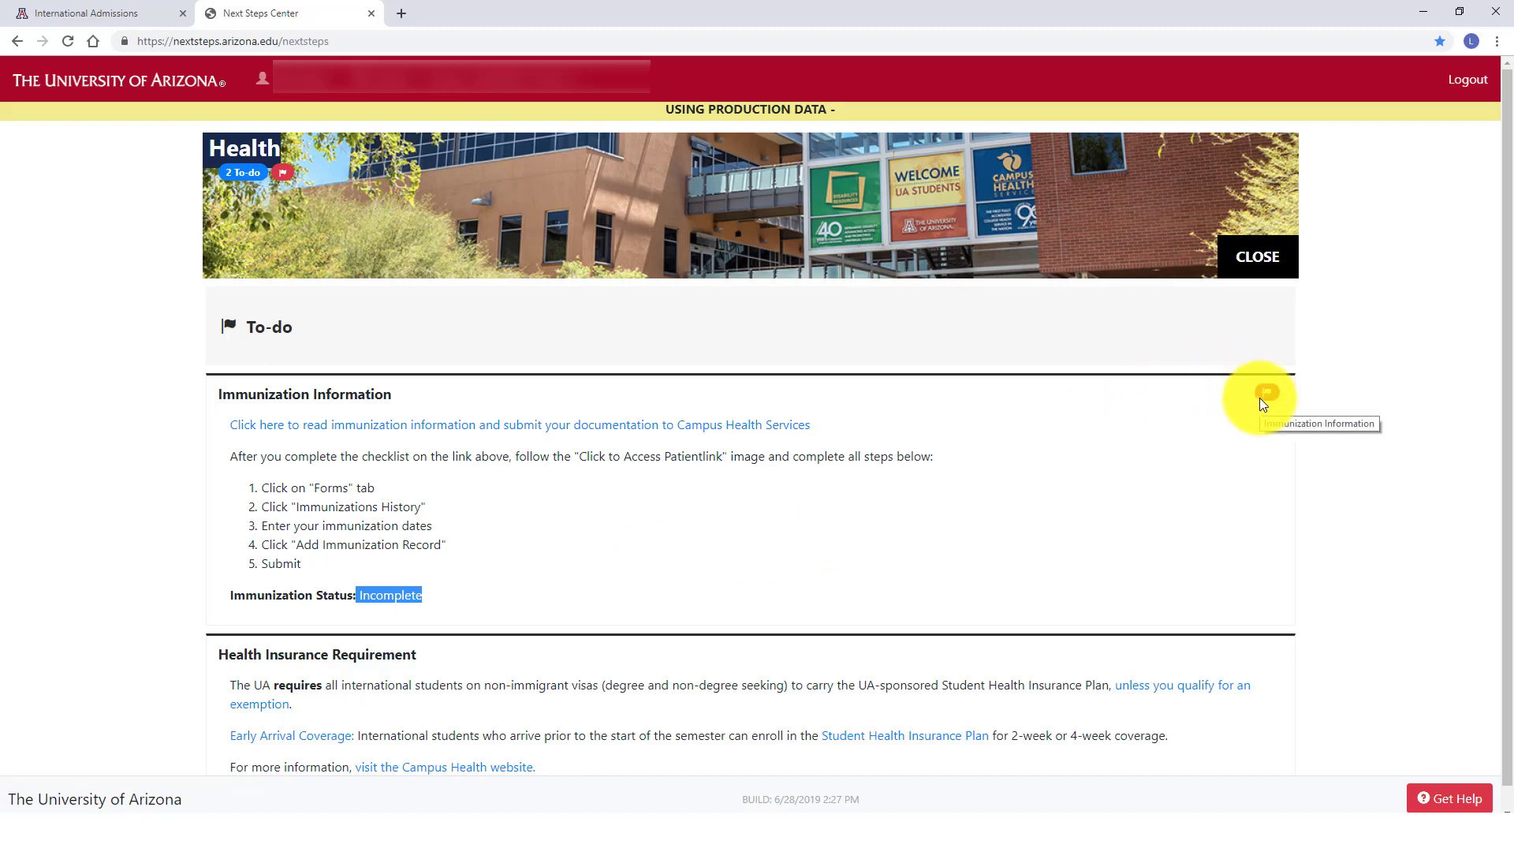
{"action": "scroll", "coordinate": [674, 483], "scroll_direction": "down", "scroll_amount": 1}
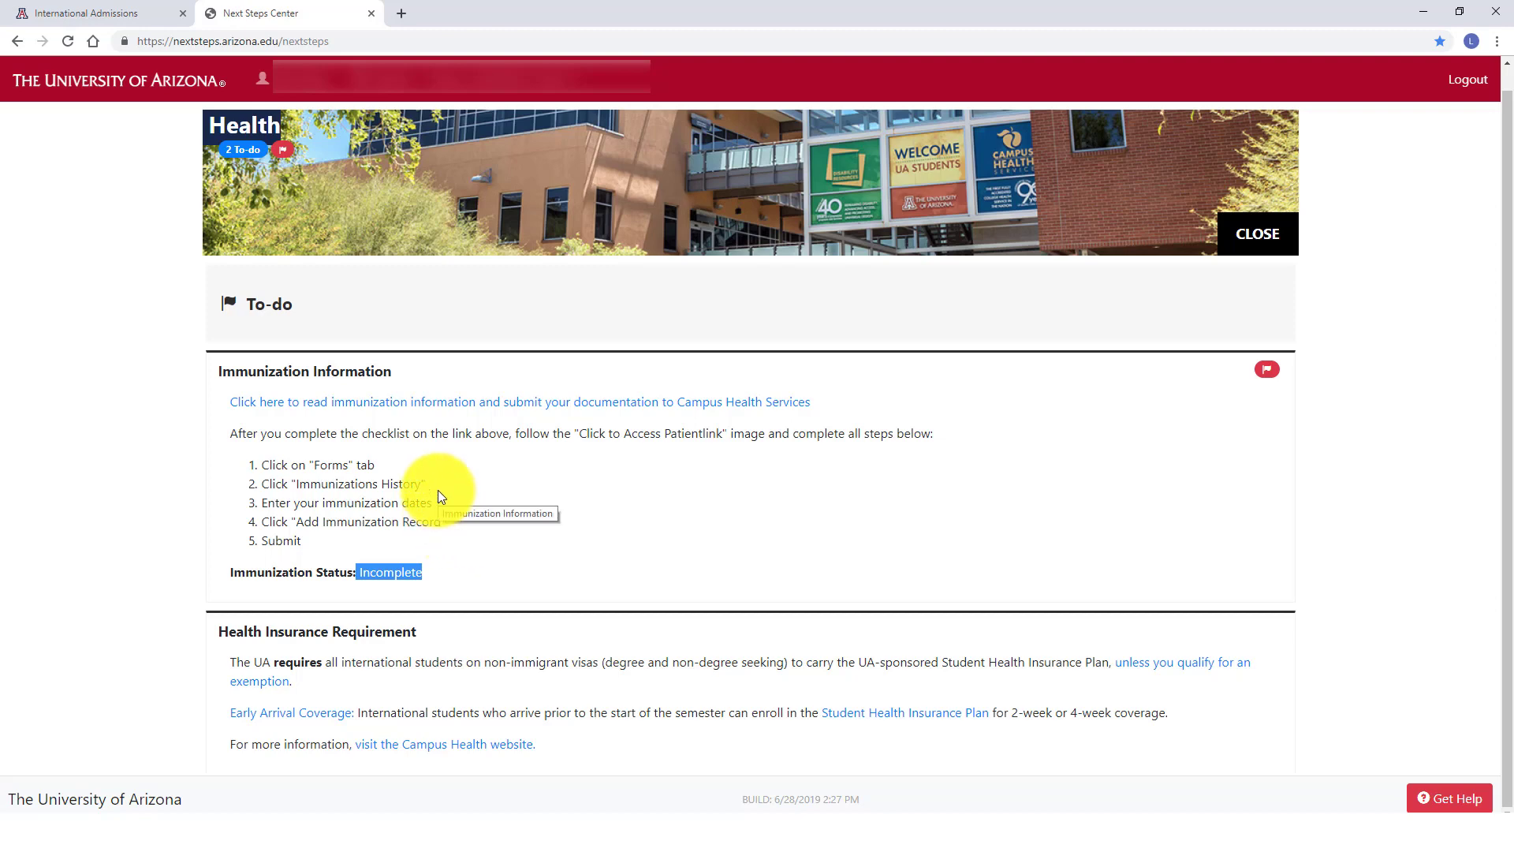
{"action": "left_click", "coordinate": [357, 484]}
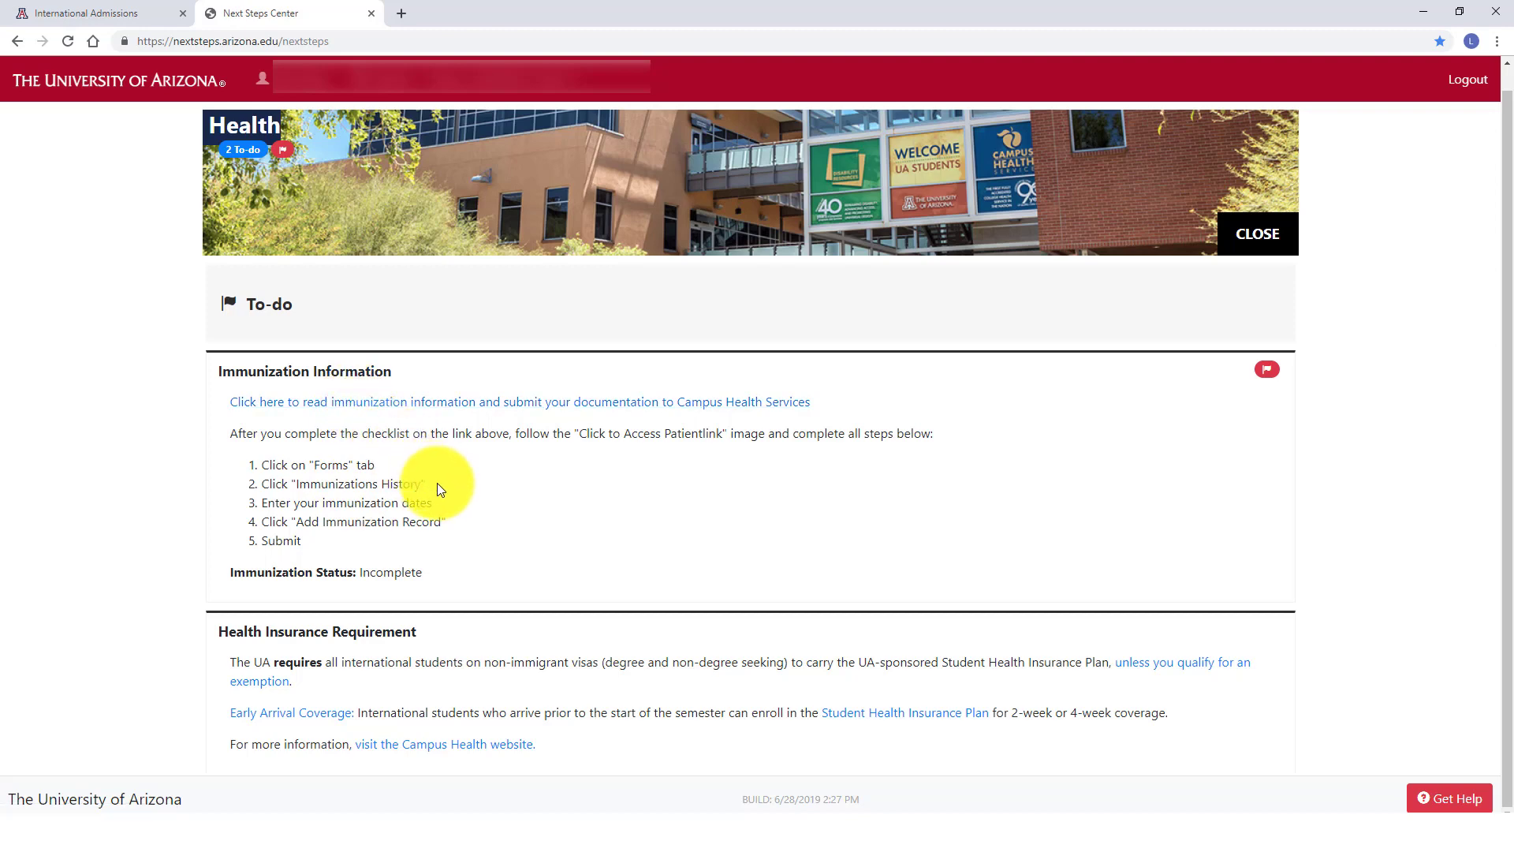
- Open the Campus Health immunization information from the Immunization Information item and read the Freshman orientation checklist
{"action": "left_click", "coordinate": [455, 403]}
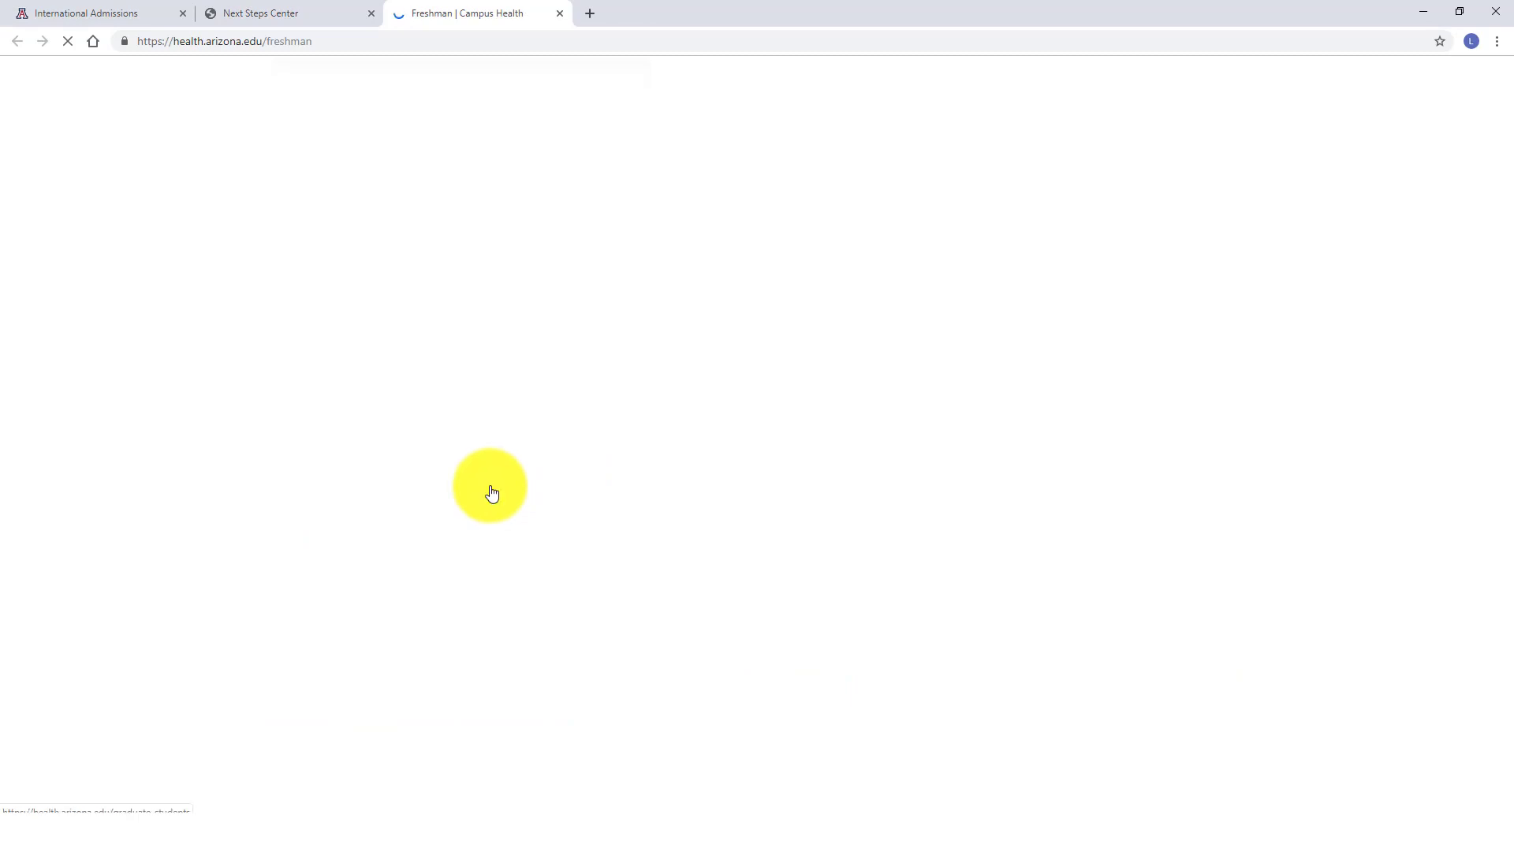
{"action": "scroll", "coordinate": [899, 412], "scroll_direction": "down", "scroll_amount": 2}
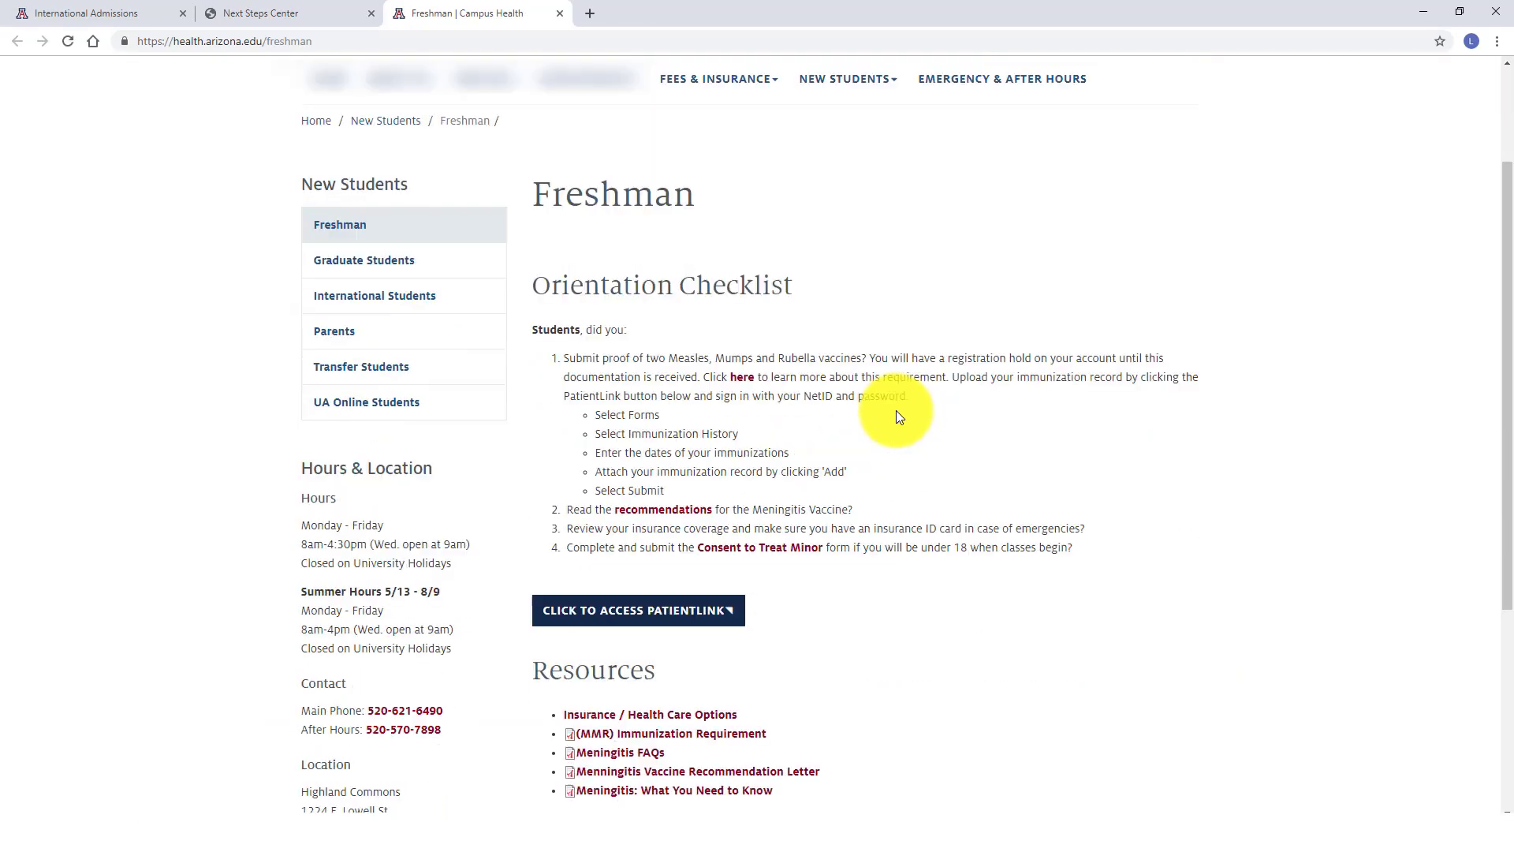
{"action": "scroll", "coordinate": [891, 410], "scroll_direction": "up", "scroll_amount": 2}
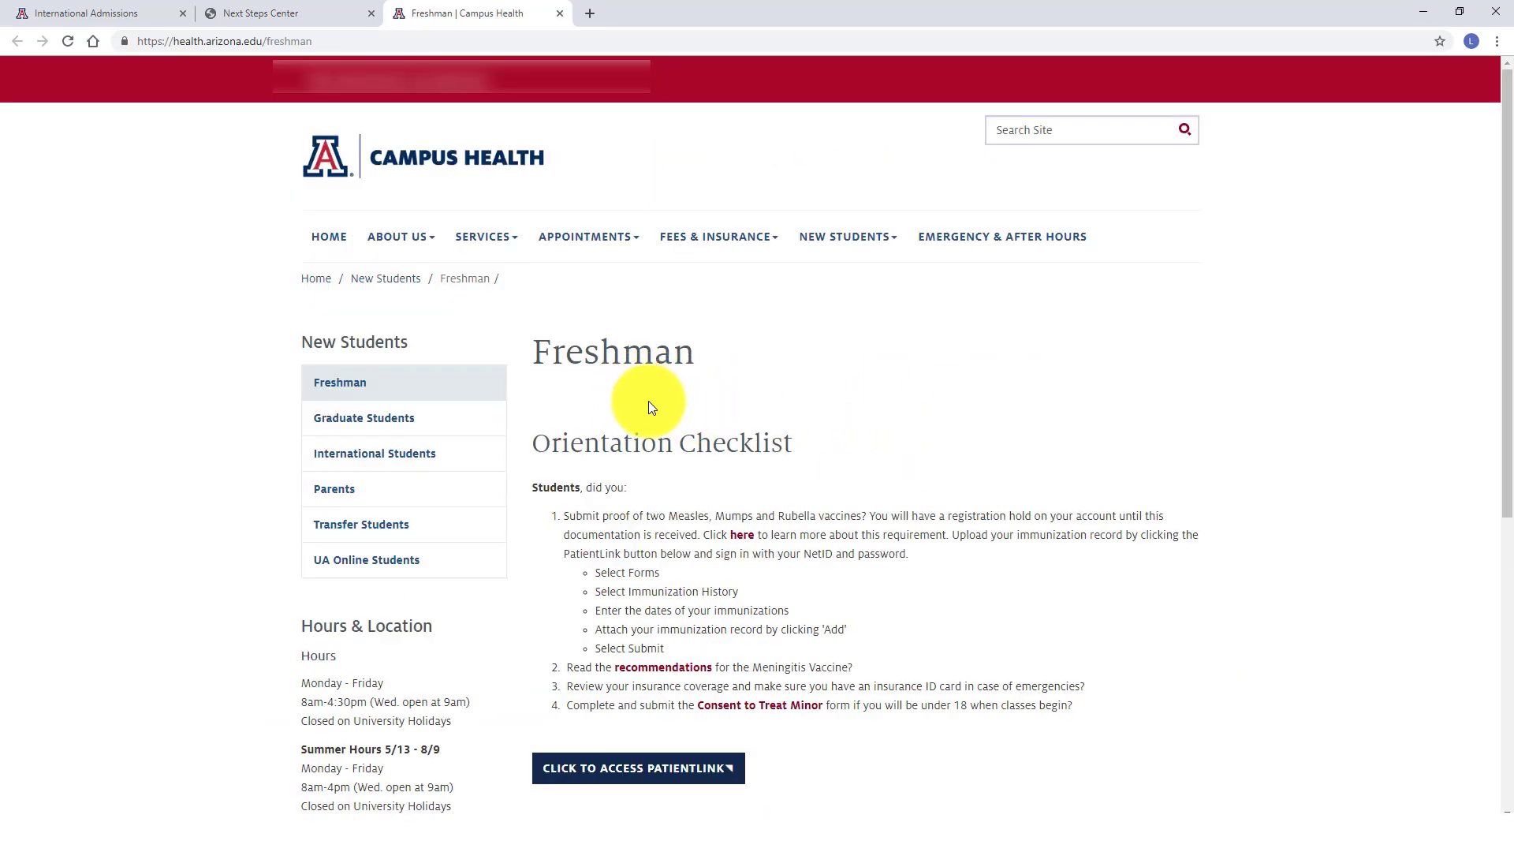
{"action": "scroll", "coordinate": [682, 443], "scroll_direction": "down", "scroll_amount": 3}
{"action": "scroll", "coordinate": [868, 422], "scroll_direction": "up", "scroll_amount": 3}
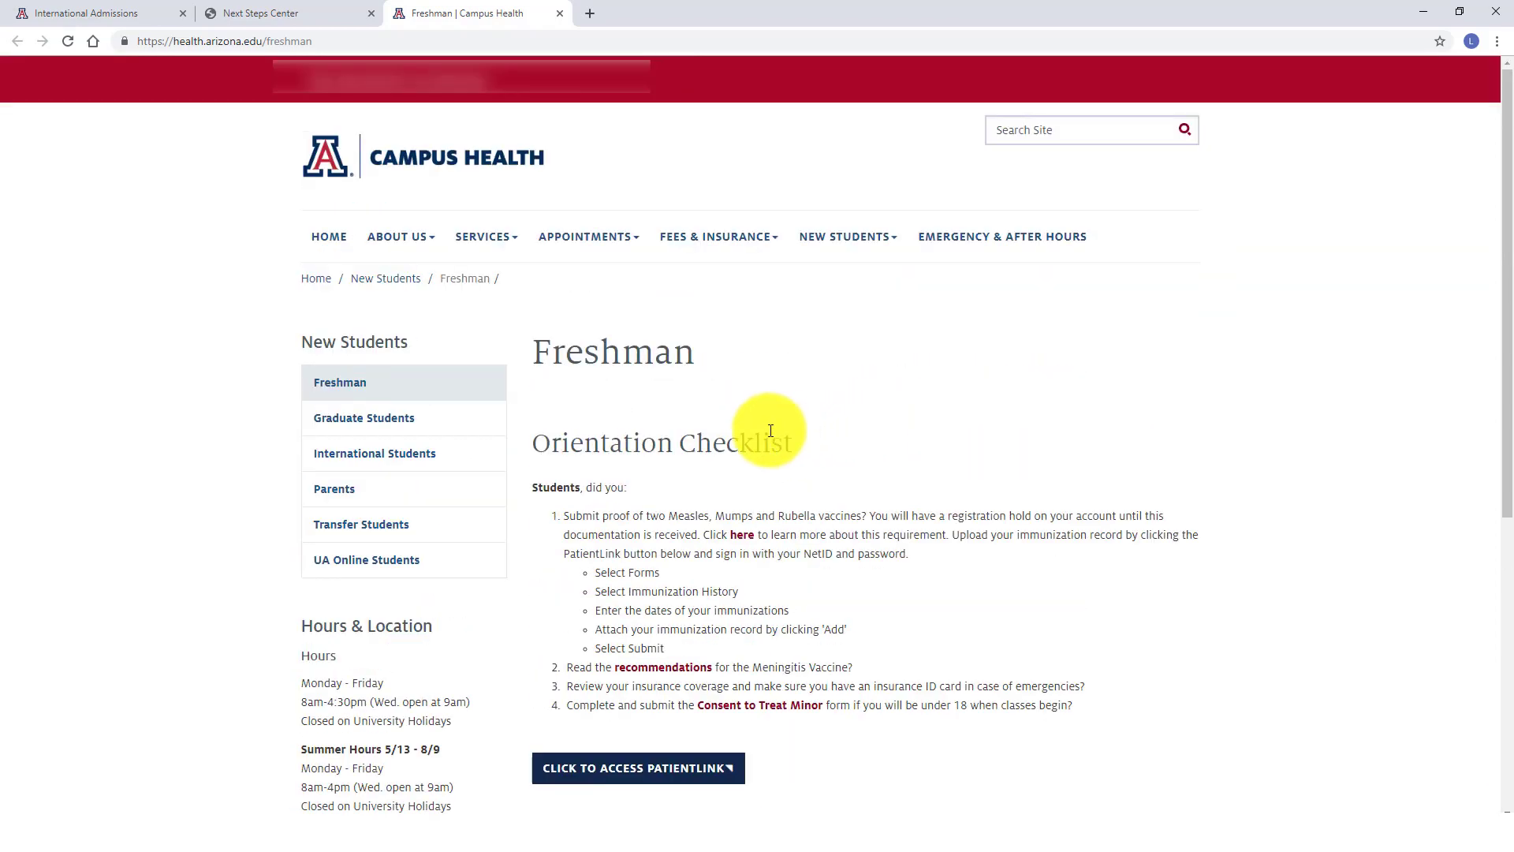
- Go to Campus Health's new-student page for International Students and open the PatientLink portal from its MMR immunizations section
{"action": "mouse_move", "coordinate": [862, 236]}
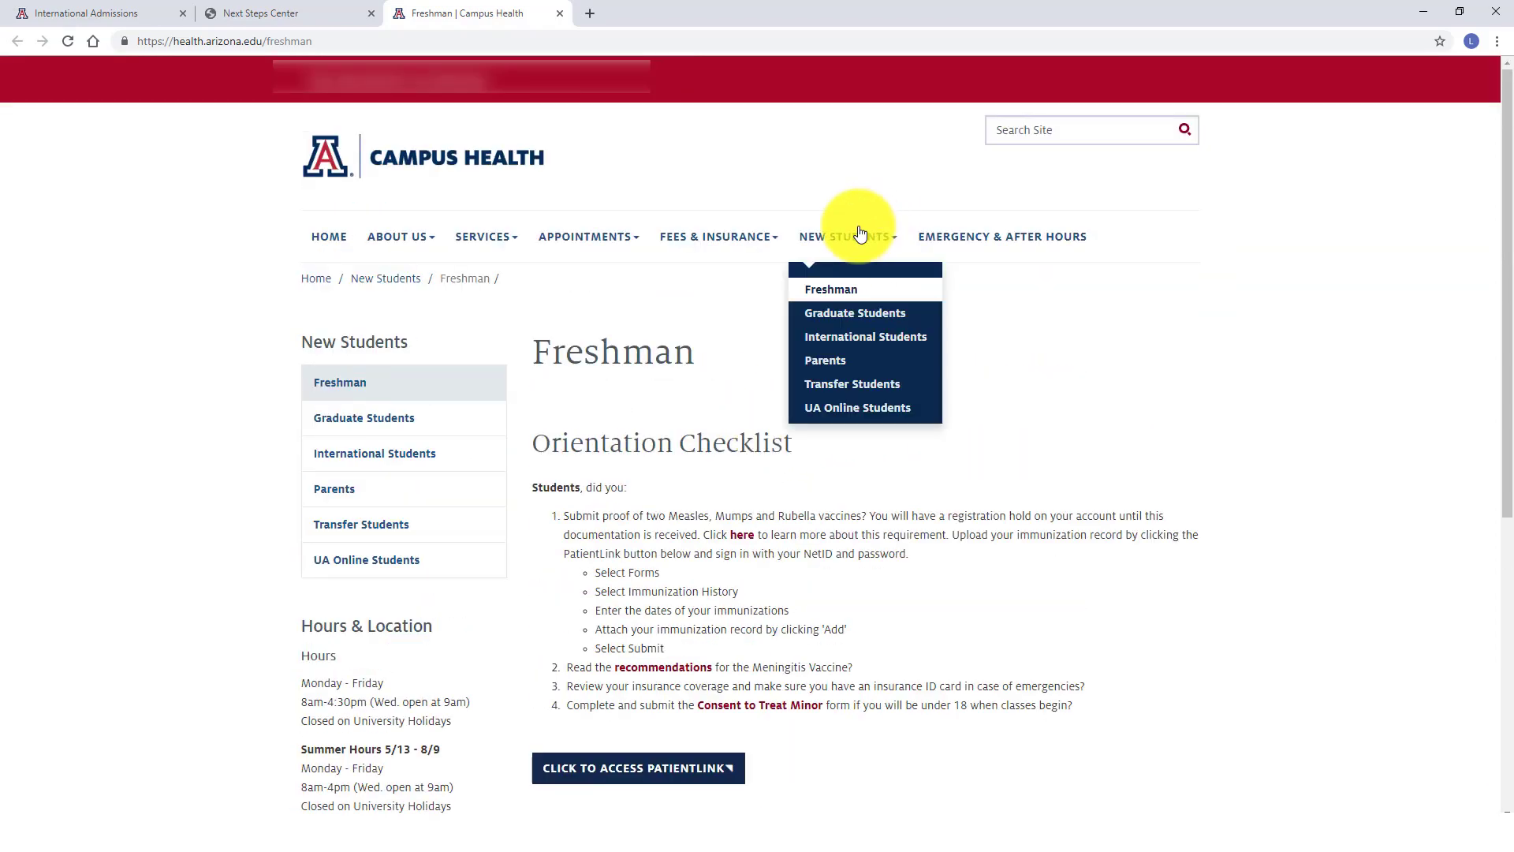
{"action": "left_click", "coordinate": [858, 339]}
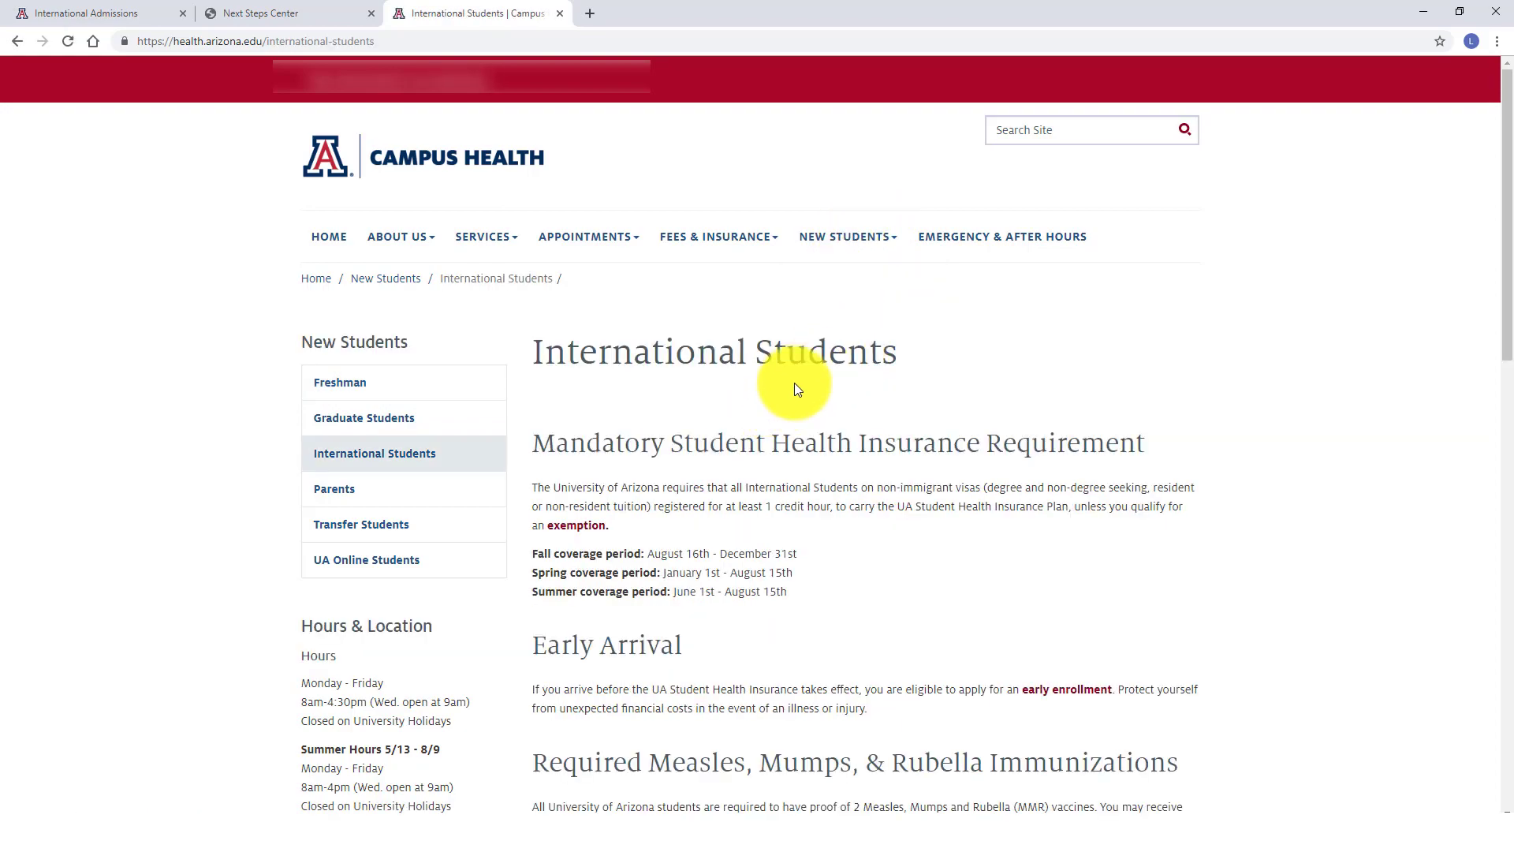
{"action": "scroll", "coordinate": [768, 375], "scroll_direction": "down", "scroll_amount": 4}
{"action": "scroll", "coordinate": [738, 371], "scroll_direction": "down", "scroll_amount": 2}
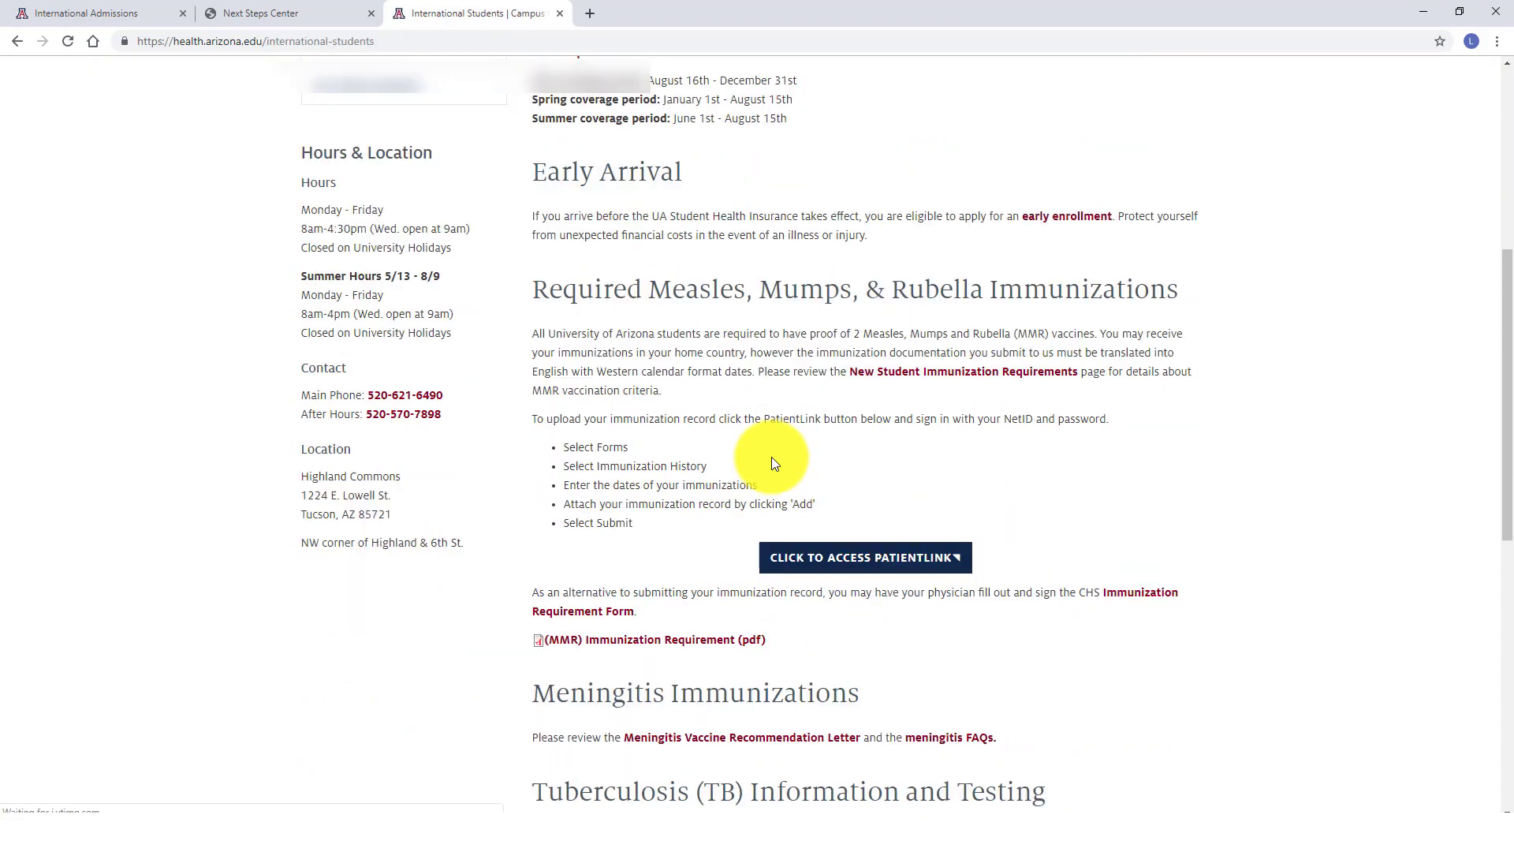
{"action": "left_click", "coordinate": [850, 560]}
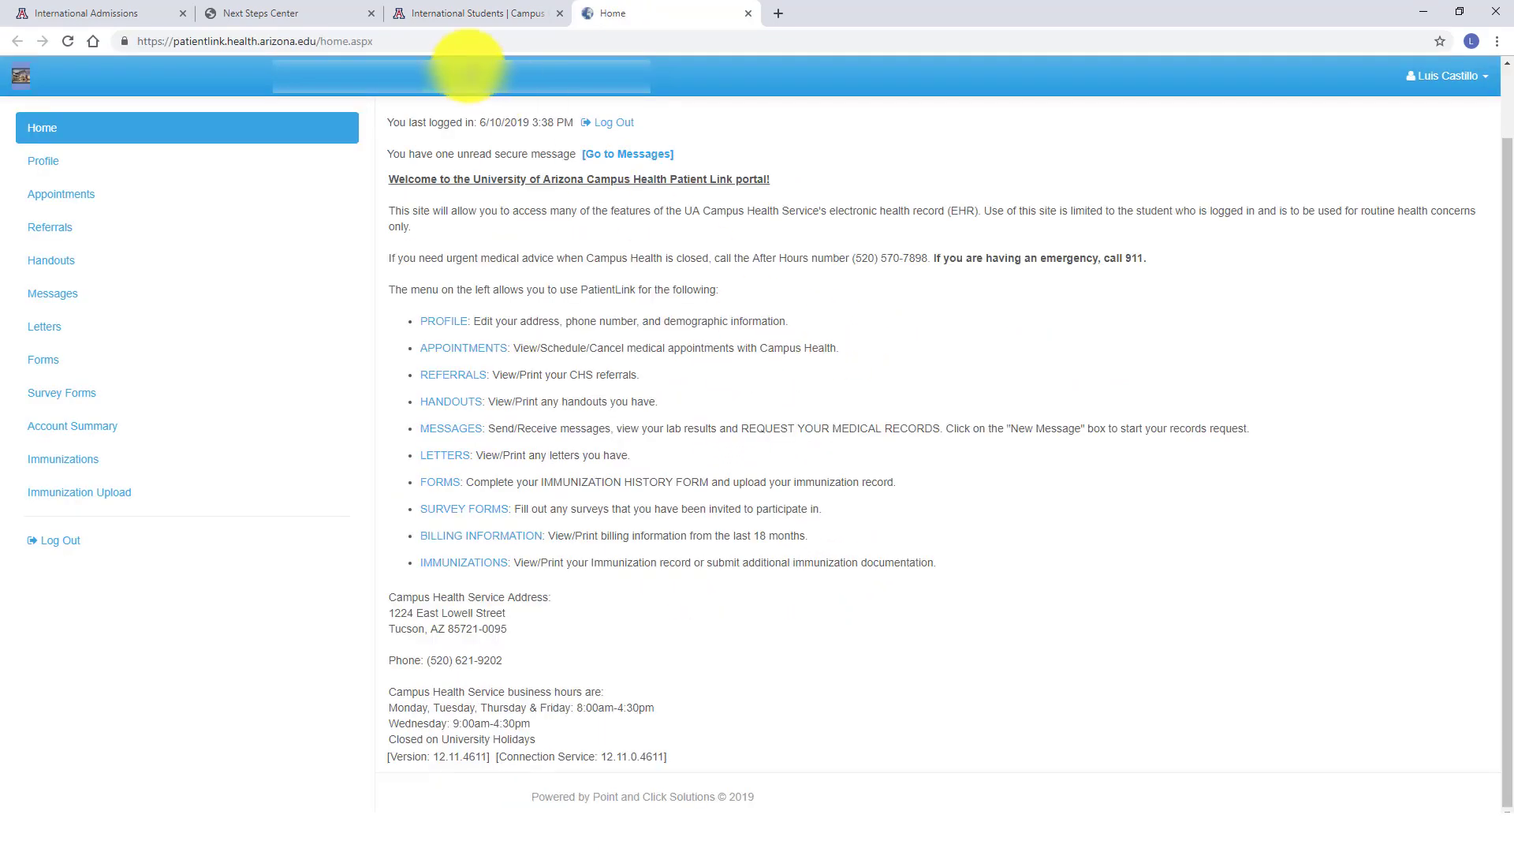
- Return to the Next Steps Center page and close the Health module
{"action": "left_click", "coordinate": [481, 10]}
{"action": "left_click", "coordinate": [313, 17]}
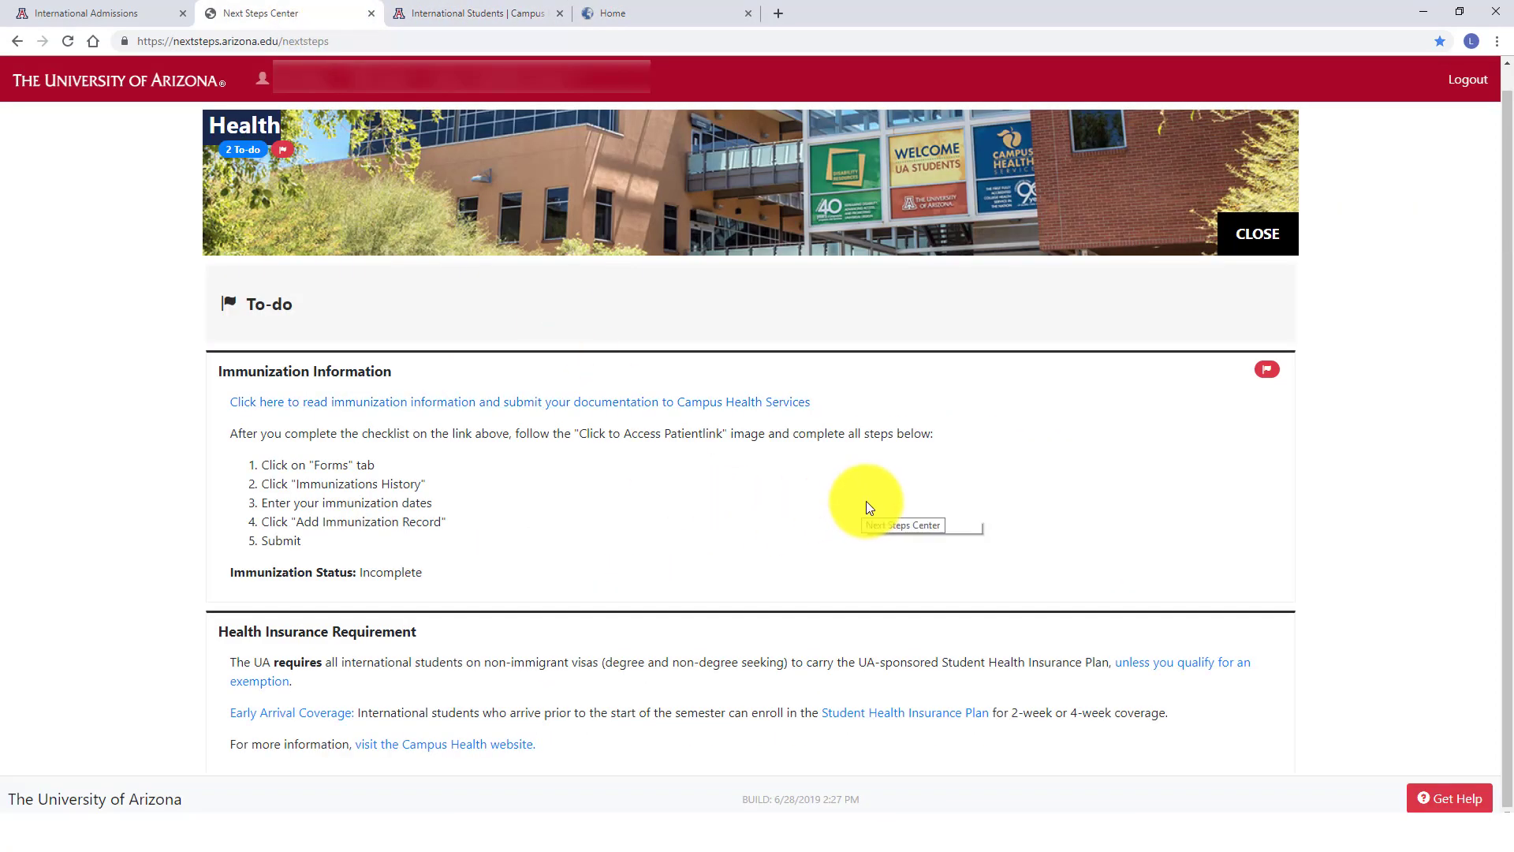
{"action": "left_click", "coordinate": [1282, 237]}
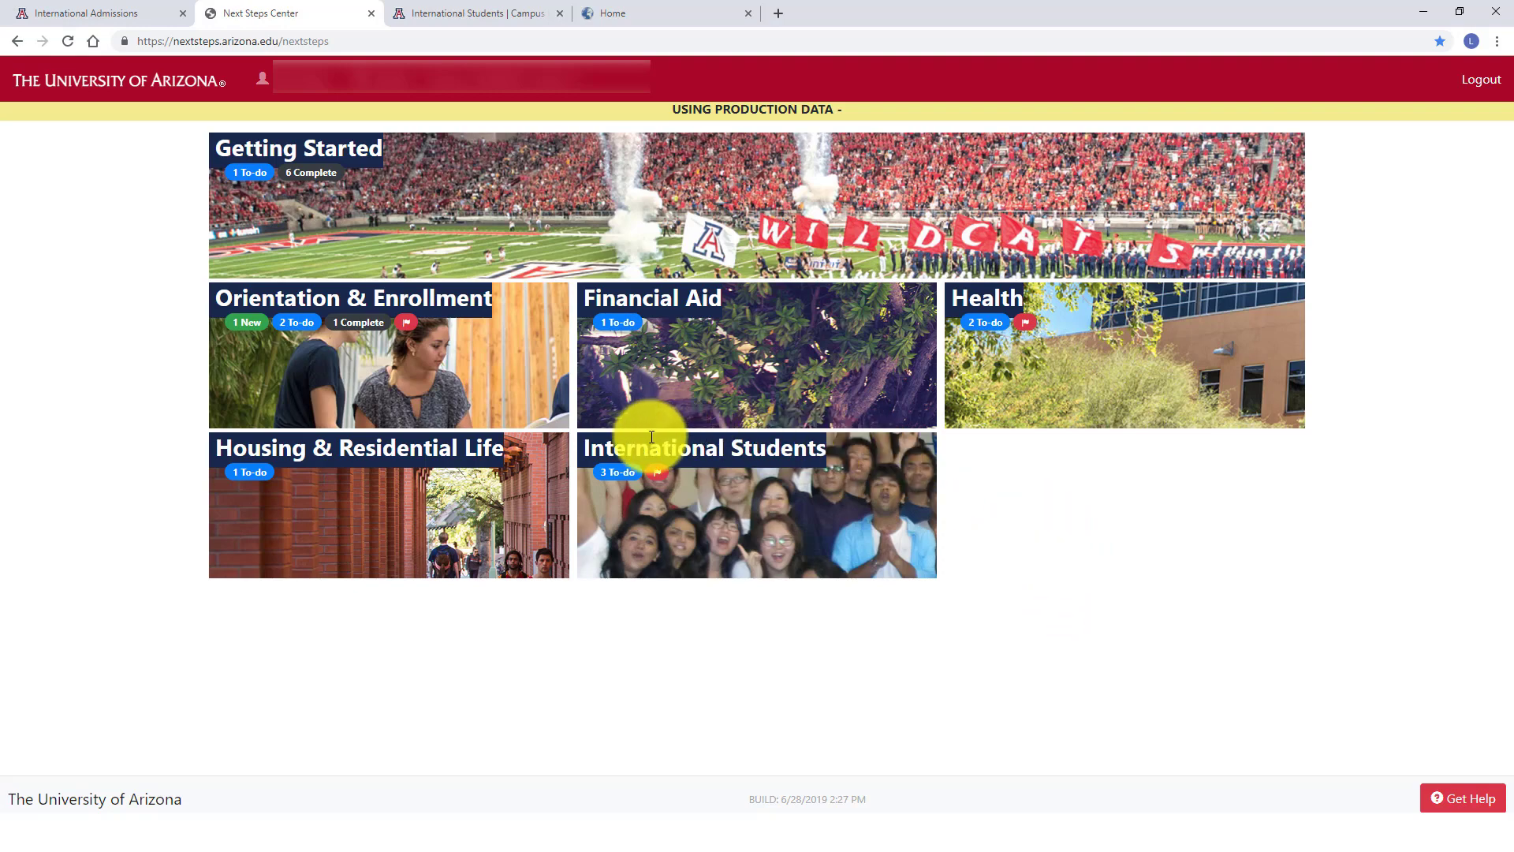
- Open the International Students module, review the I-20 or DS-2019 request, Pre-Arrival Tutorials and Global Ambassadors items, and close it
{"action": "left_click", "coordinate": [872, 483]}
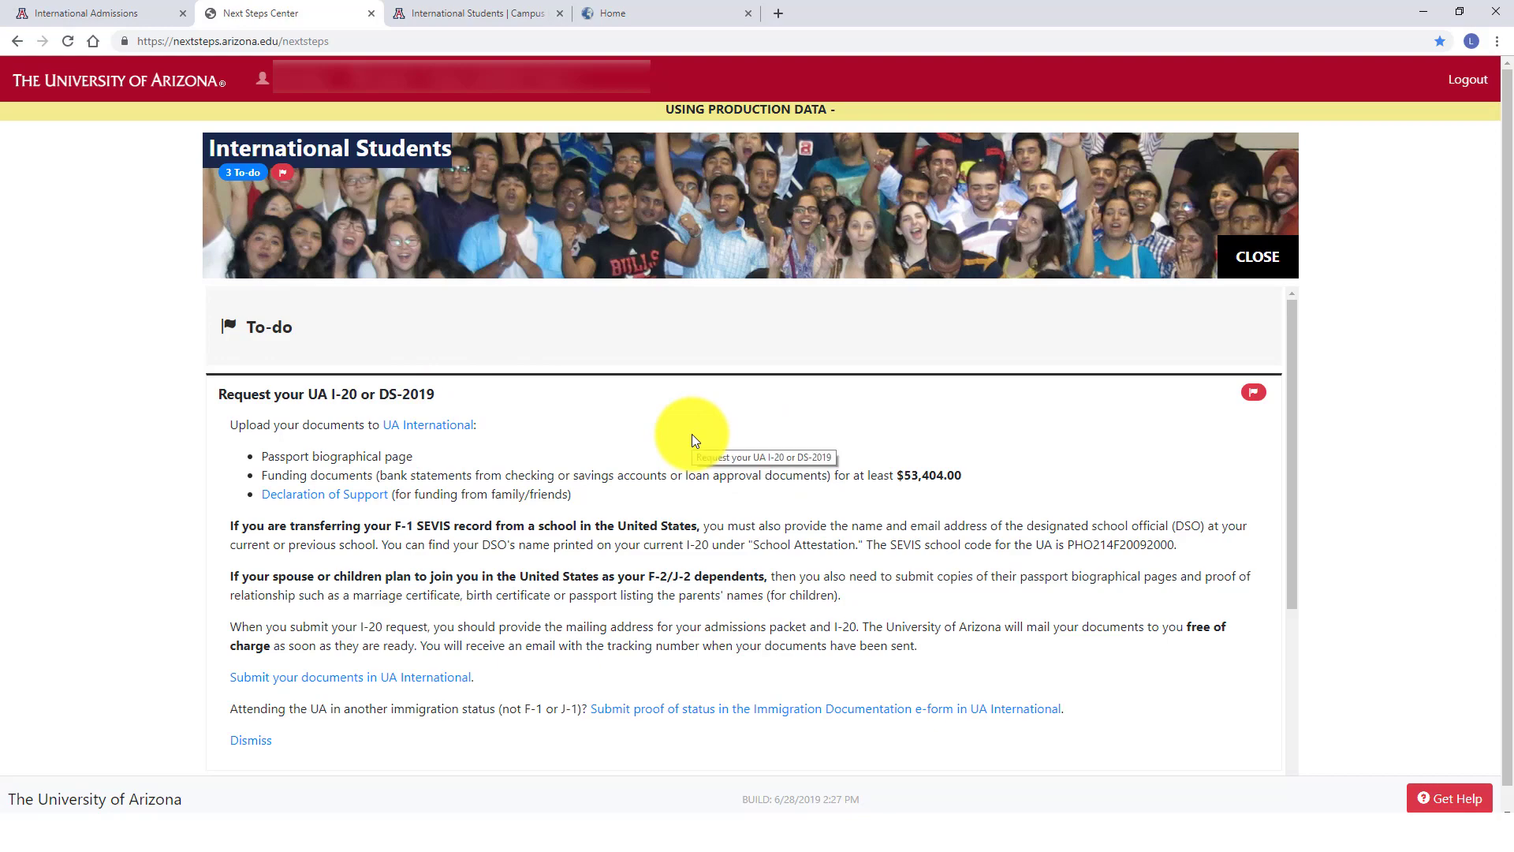
{"action": "scroll", "coordinate": [593, 415], "scroll_direction": "down", "scroll_amount": 5}
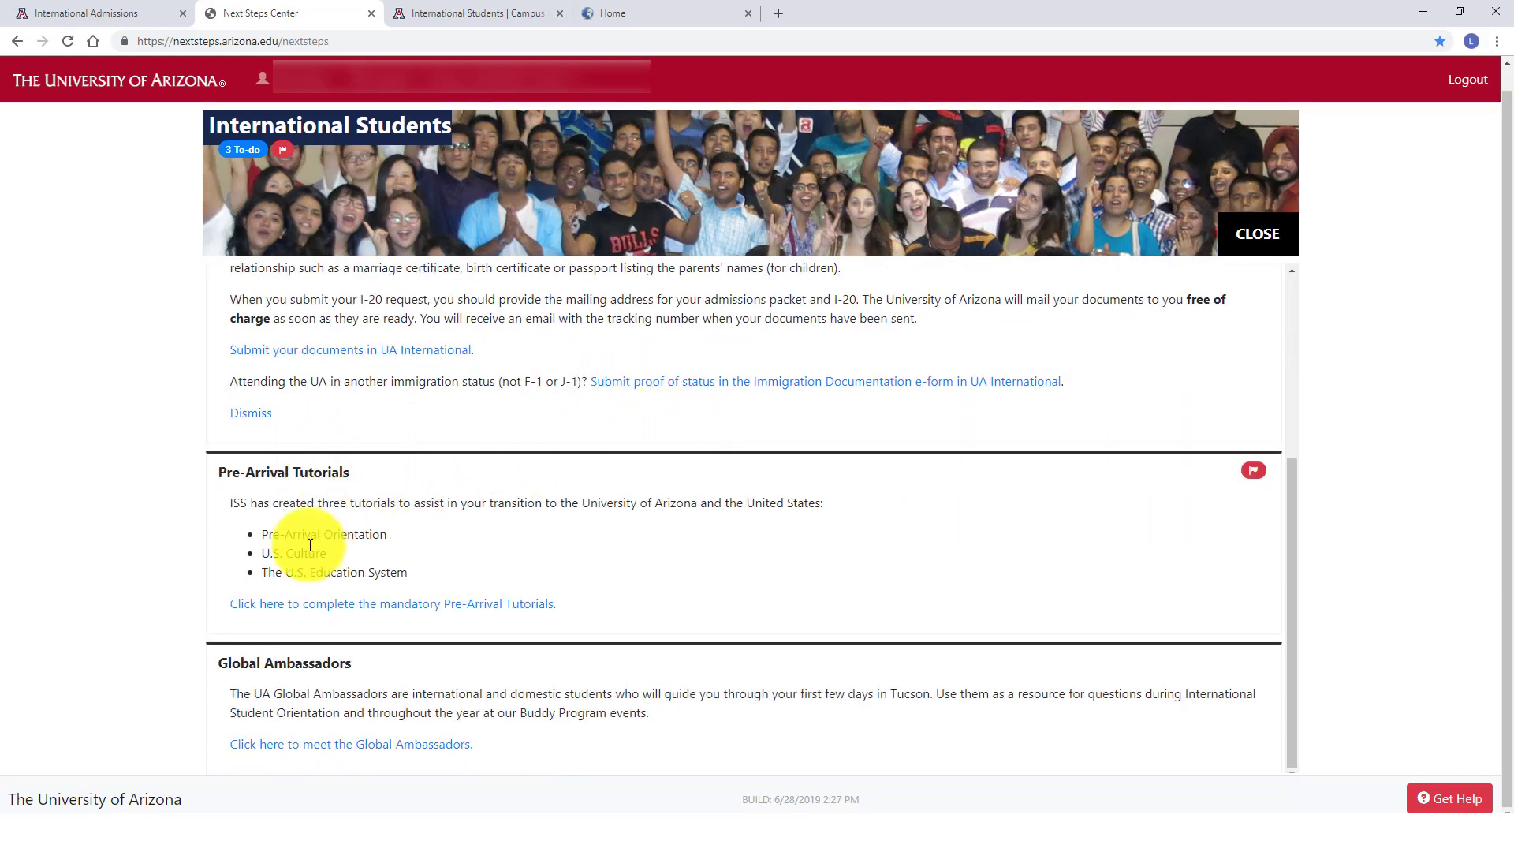
{"action": "scroll", "coordinate": [623, 465], "scroll_direction": "up", "scroll_amount": 4}
{"action": "scroll", "coordinate": [593, 442], "scroll_direction": "down", "scroll_amount": 4}
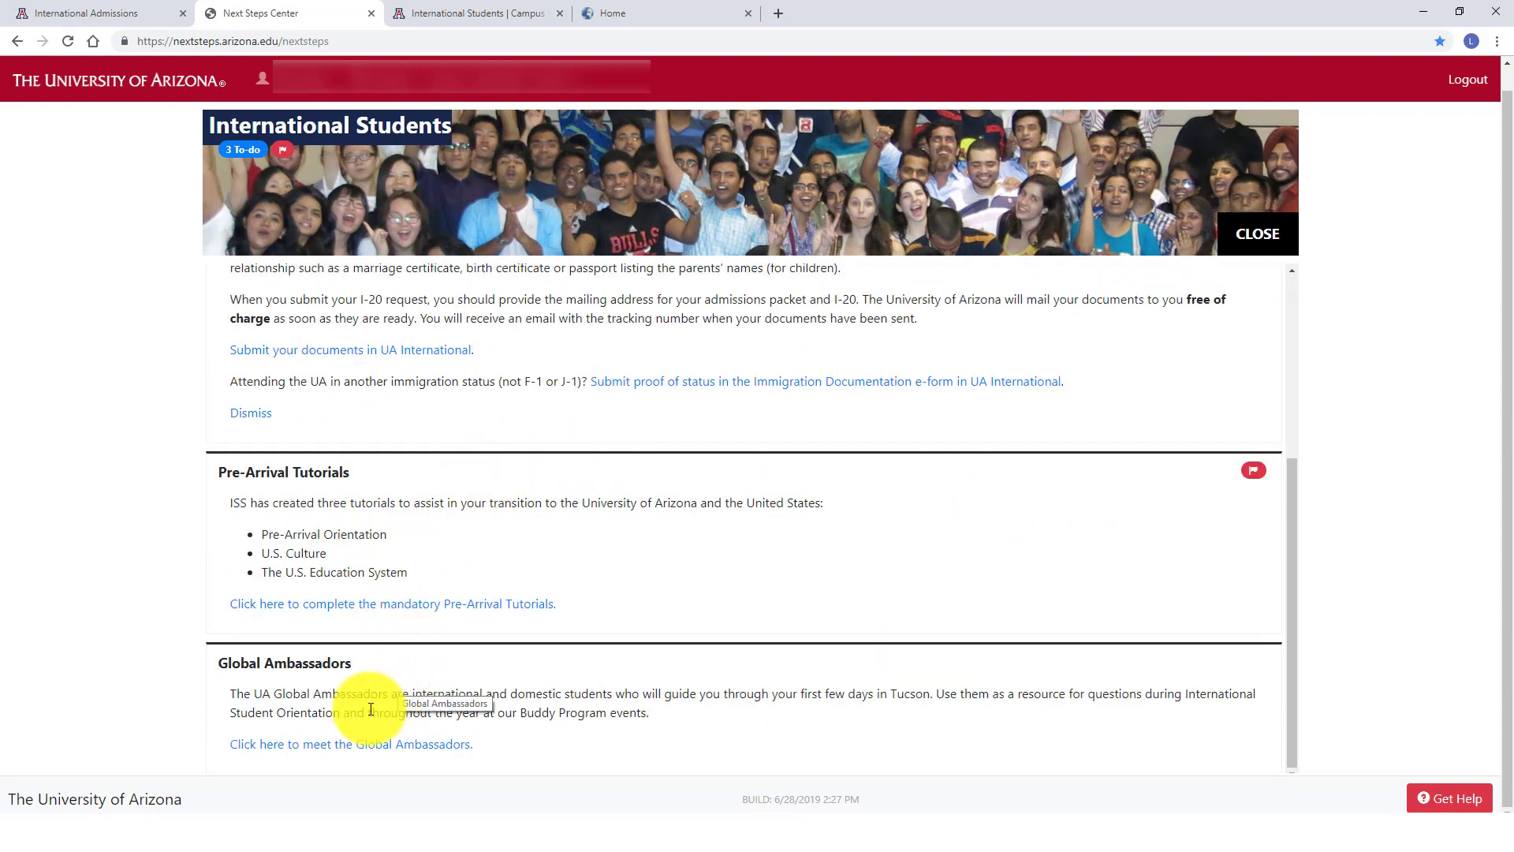
{"action": "scroll", "coordinate": [694, 550], "scroll_direction": "up", "scroll_amount": 5}
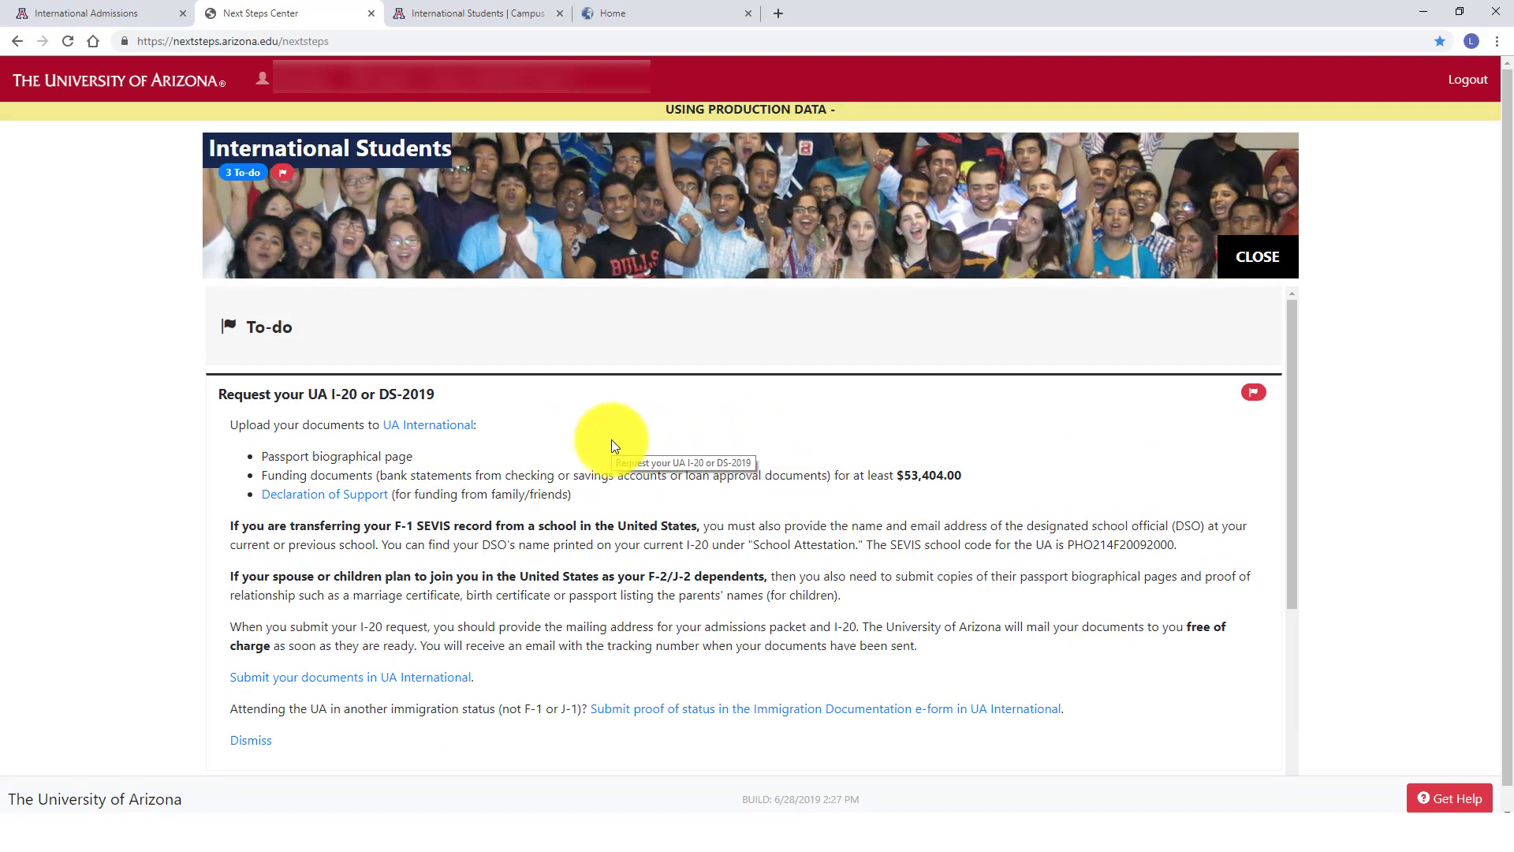
{"action": "left_click", "coordinate": [1257, 257]}
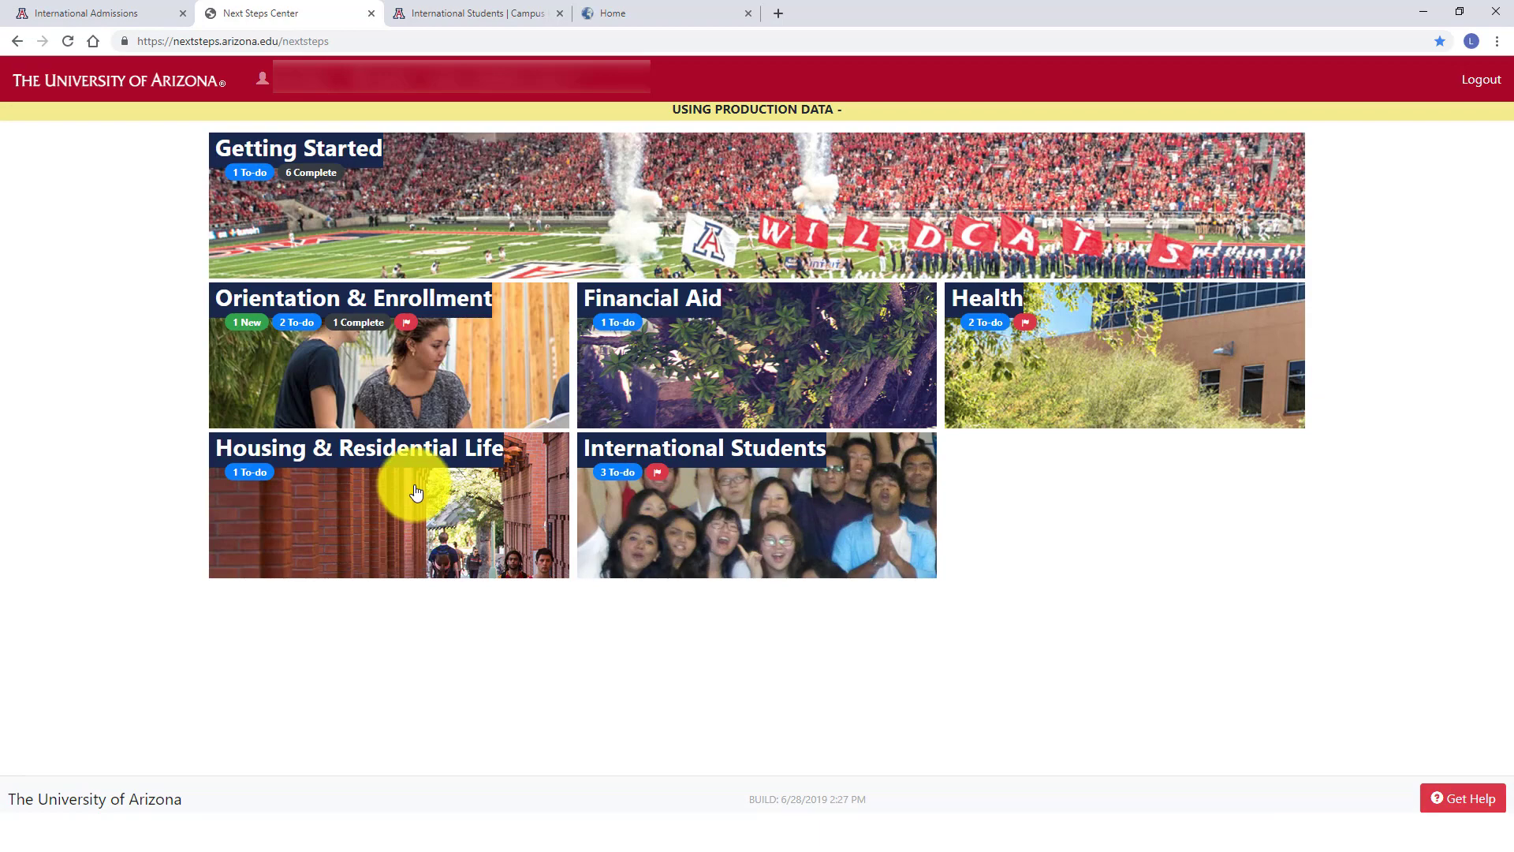
- Open the Housing & Residential Life module, review the campus and off-campus housing options, and close the module
{"action": "left_click", "coordinate": [415, 491]}
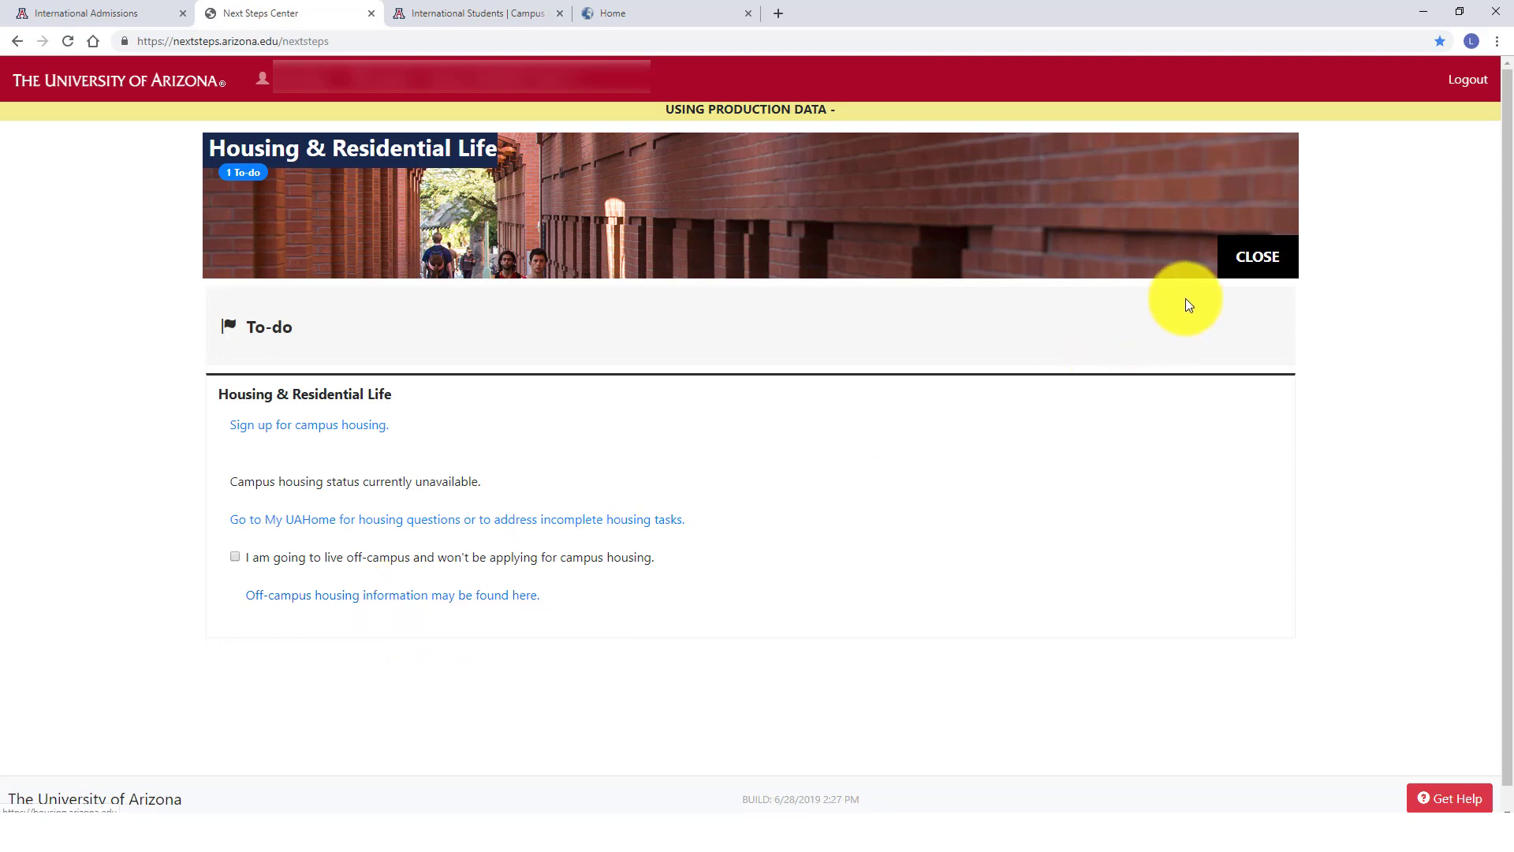
{"action": "left_click", "coordinate": [1252, 258]}
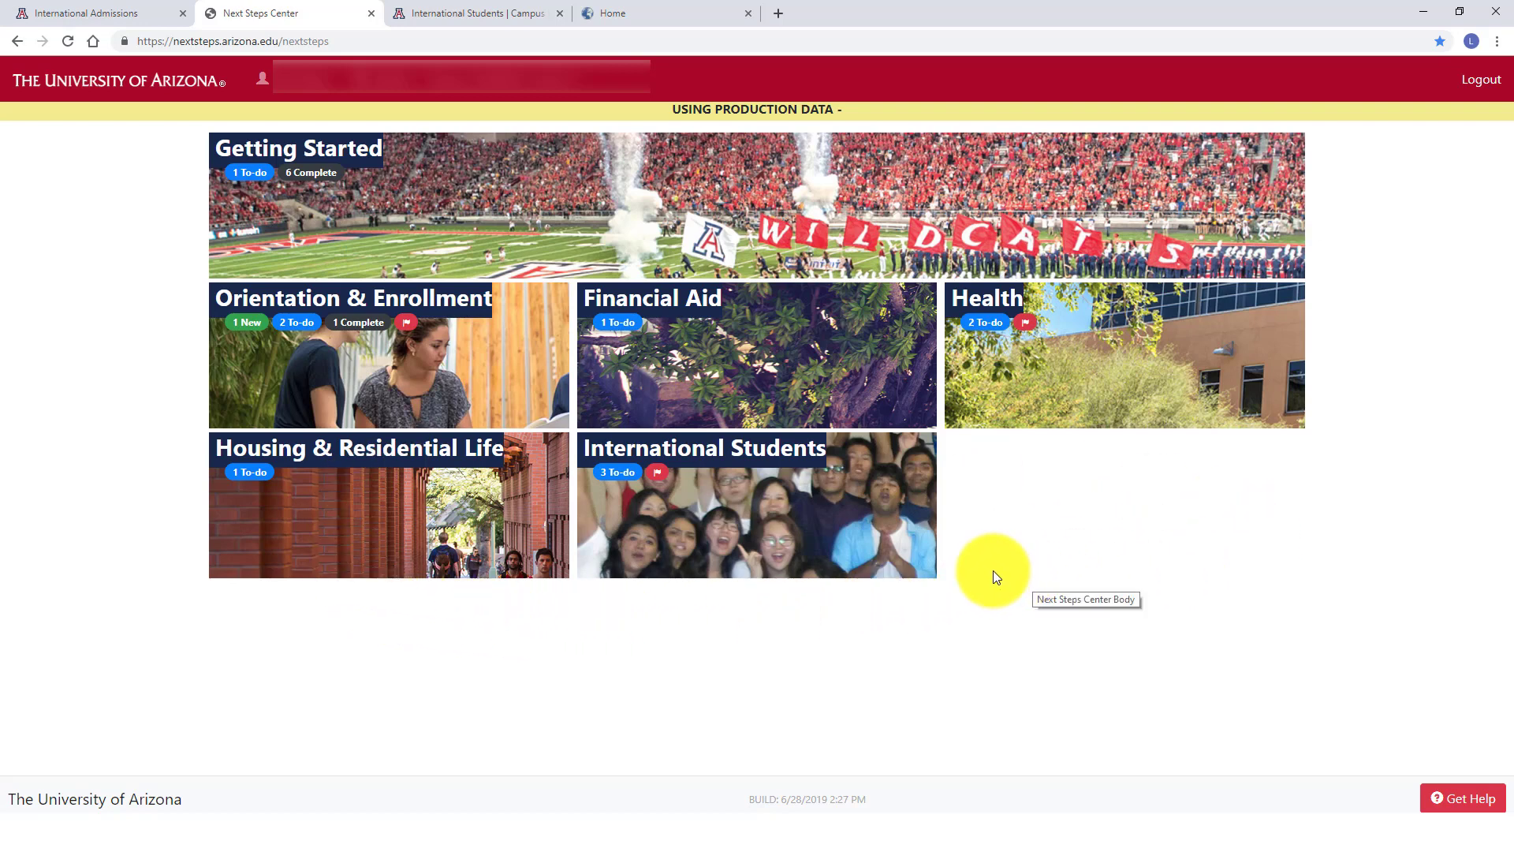
- Open the Orientation & Enrollment module and examine the Document Review, Global Orientation and International Enrollment Requirements items
{"action": "left_click", "coordinate": [535, 333]}
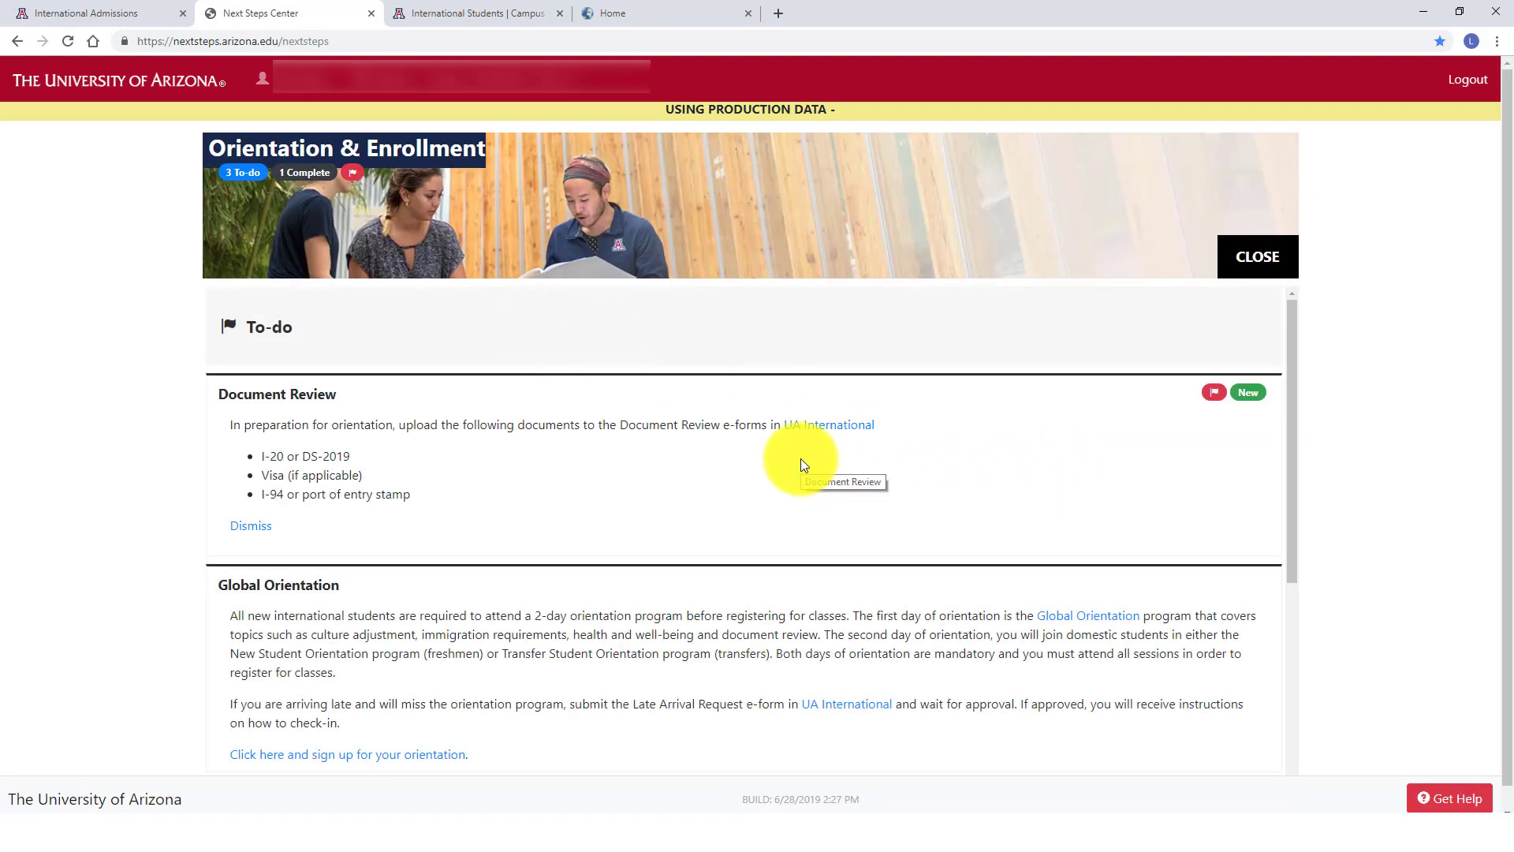
{"action": "scroll", "coordinate": [678, 448], "scroll_direction": "down", "scroll_amount": 1}
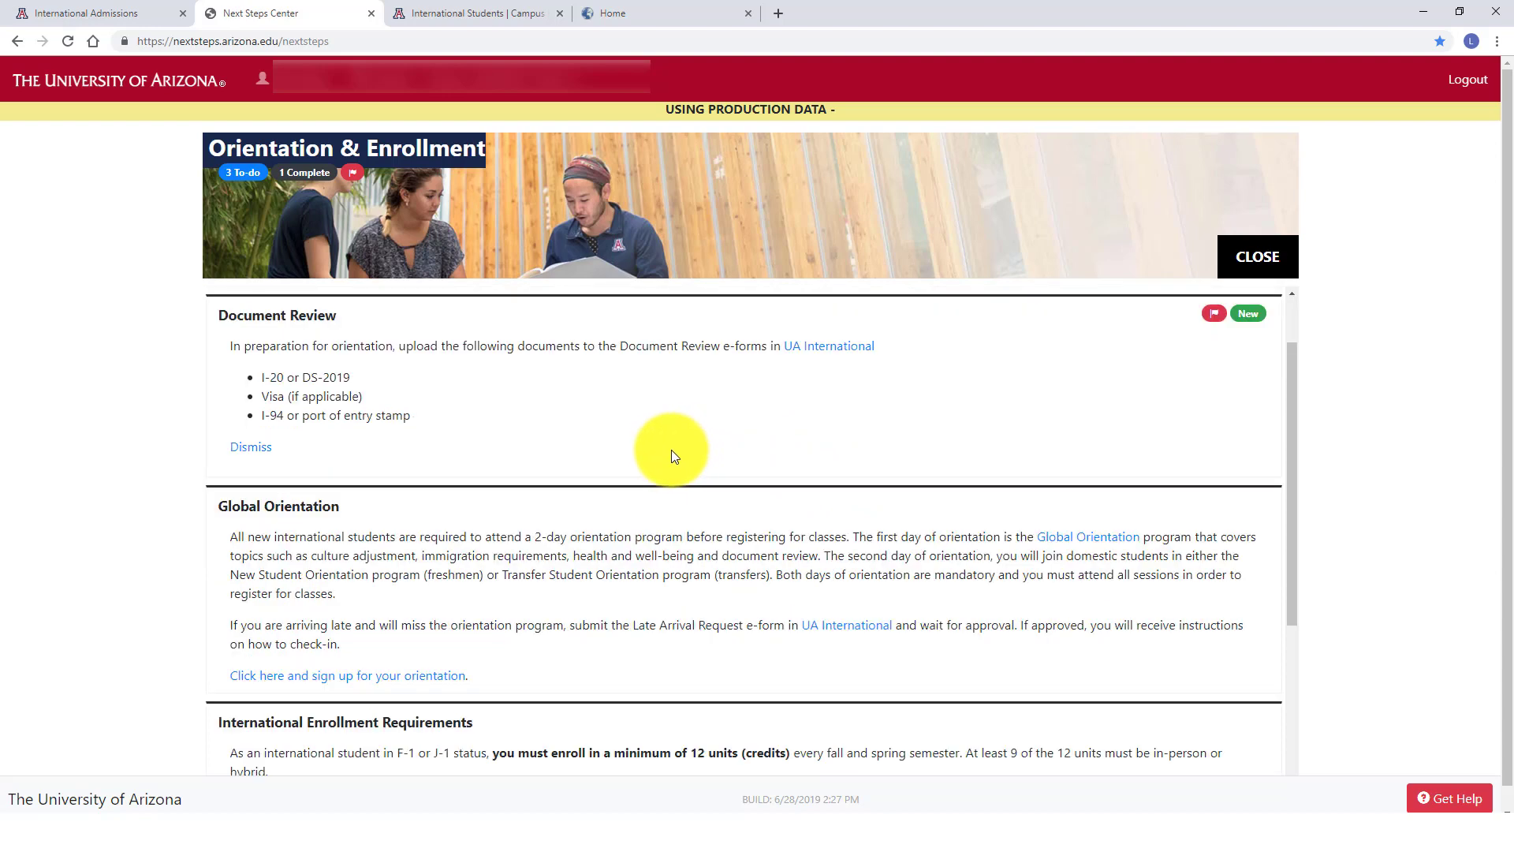
{"action": "scroll", "coordinate": [588, 455], "scroll_direction": "up", "scroll_amount": 1}
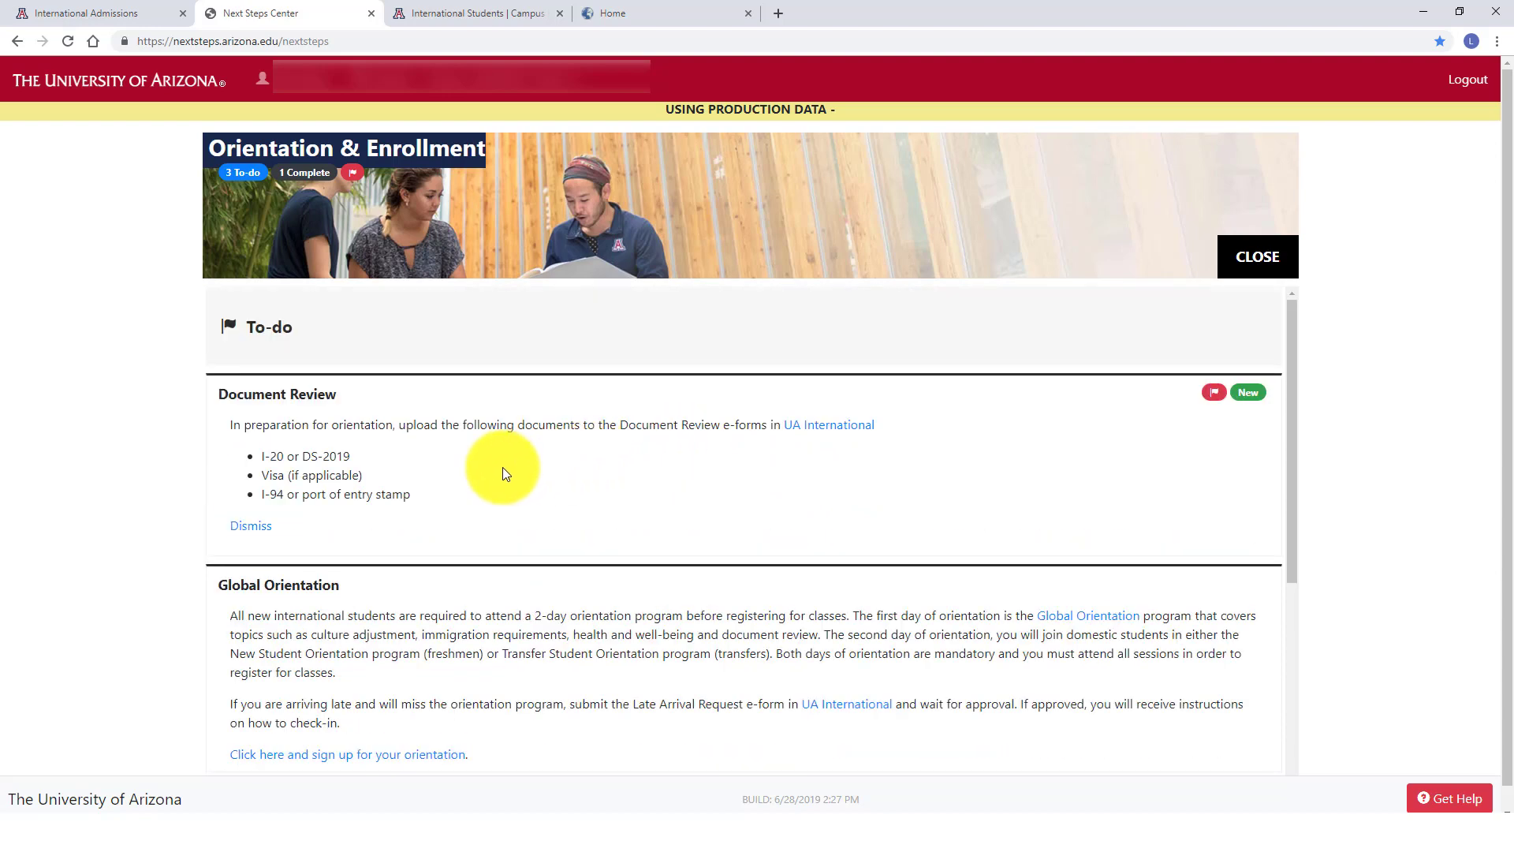
{"action": "scroll", "coordinate": [503, 471], "scroll_direction": "down", "scroll_amount": 3}
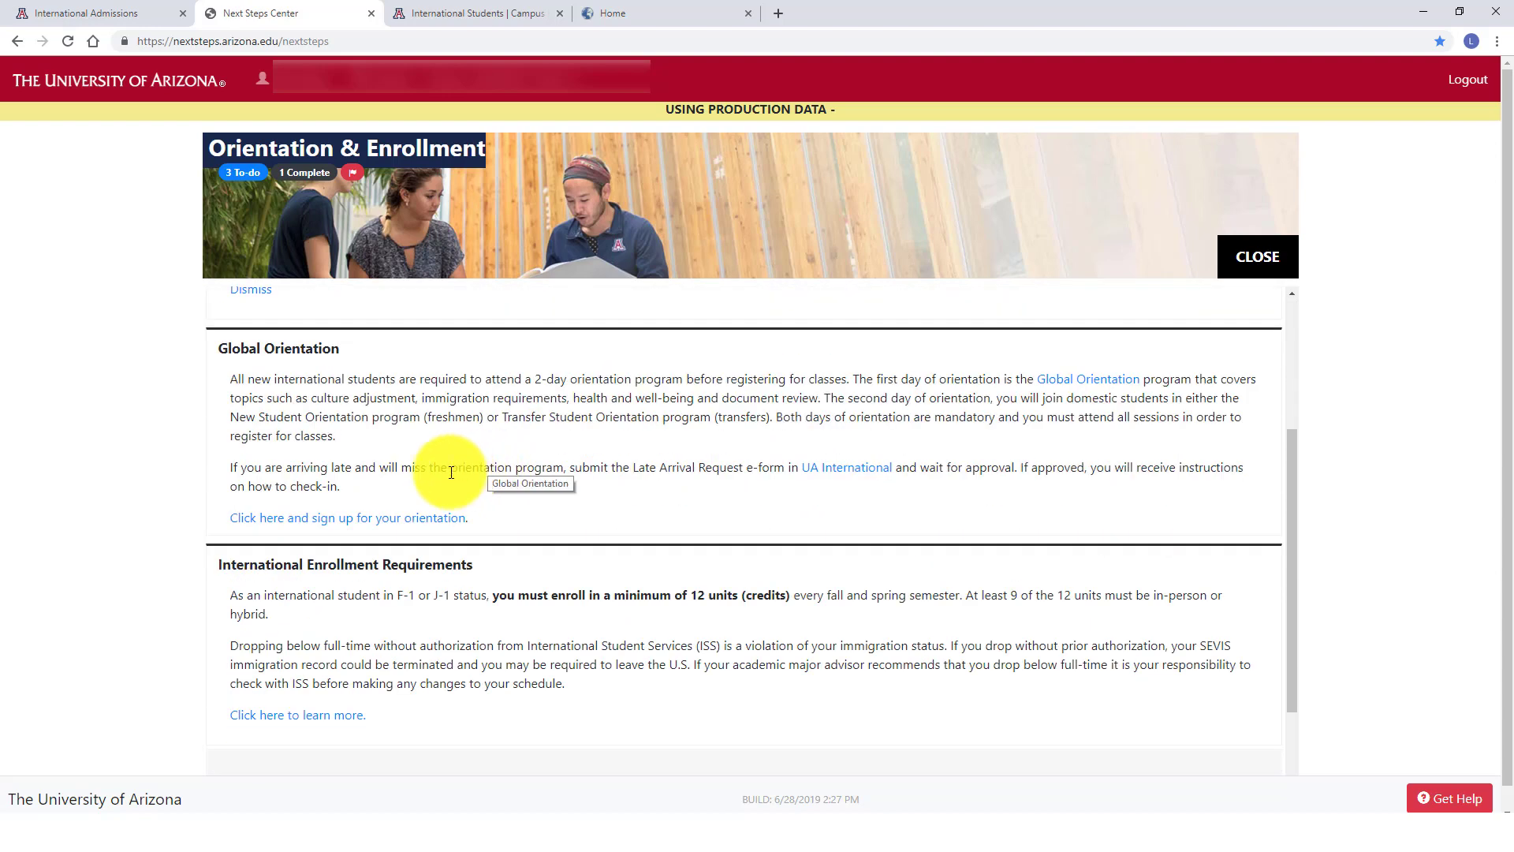